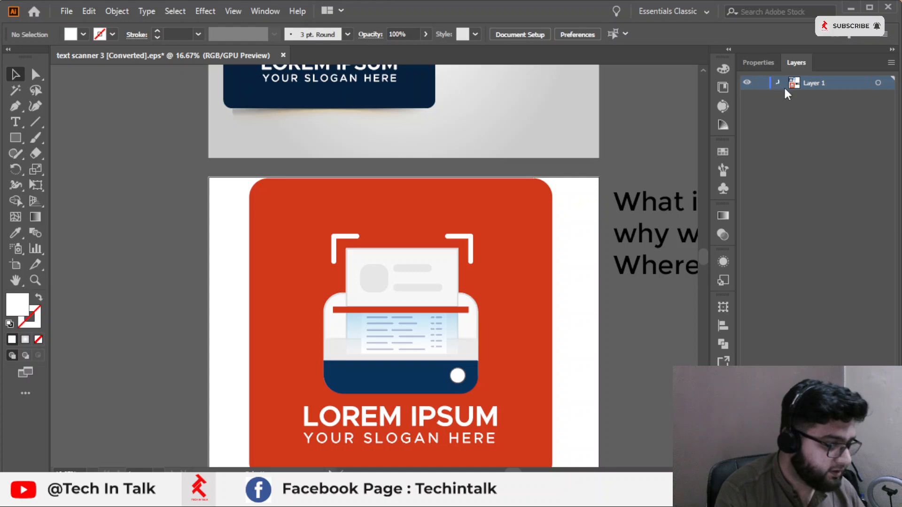
Step: Delete the question text box beside the orange logo
click(780, 85)
drag(612, 199, 503, 195)
scroll(502, 198, down, 1)
drag(506, 136, 582, 292)
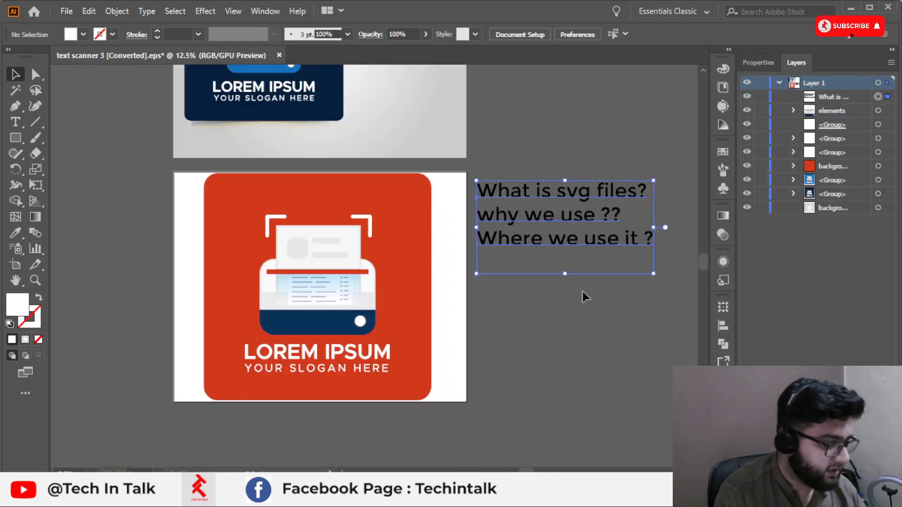
scroll(583, 297, up, 7)
key(Delete)
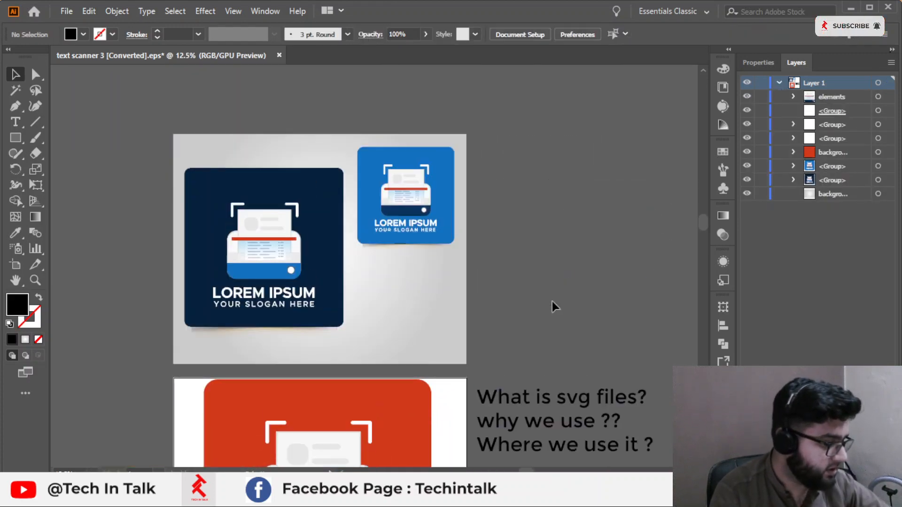
Step: Delete the navy and blue logo variants on the upper artboard
drag(507, 375, 585, 468)
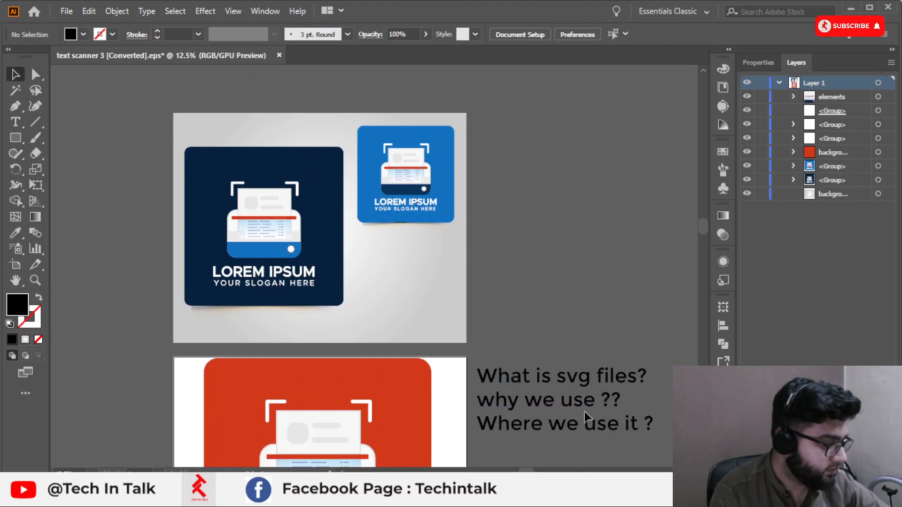
drag(127, 125, 533, 318)
key(Delete)
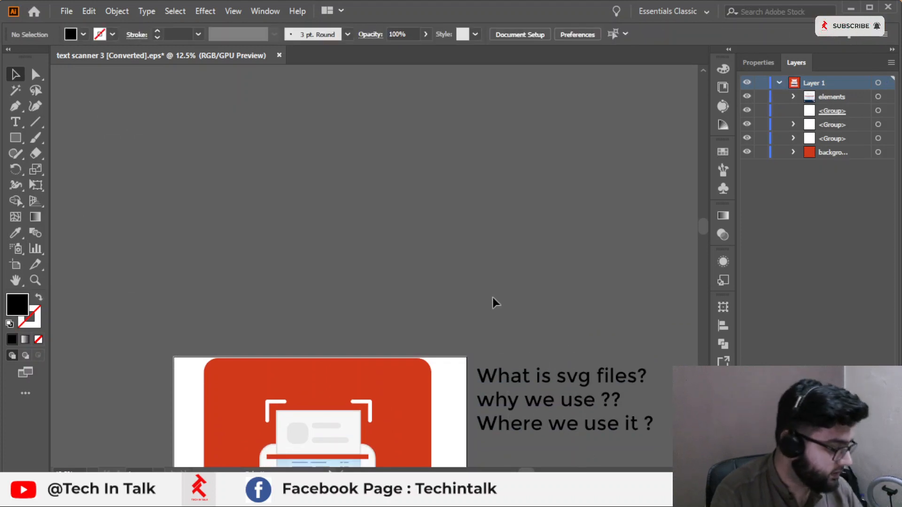
Step: Delete the orange rounded background behind the scanner icon
scroll(494, 302, down, 1)
scroll(440, 393, up, 1)
drag(446, 322, 432, 263)
click(427, 262)
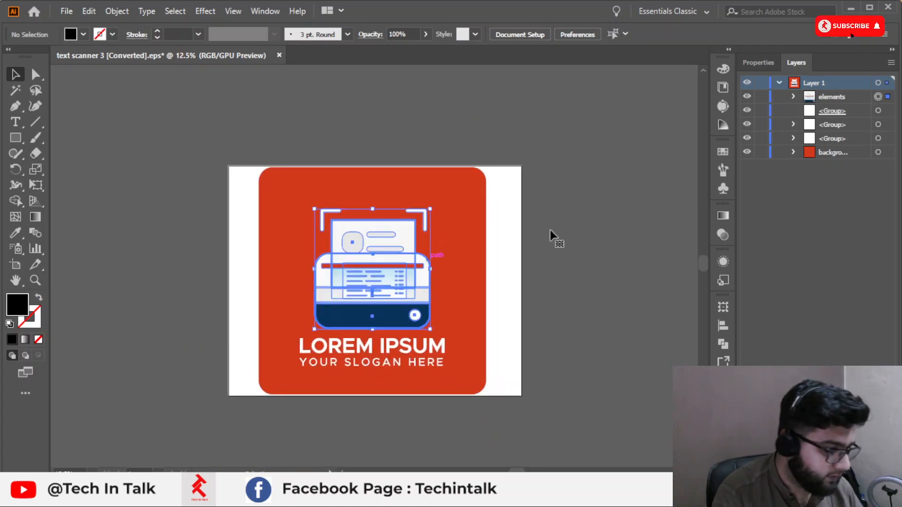
click(404, 179)
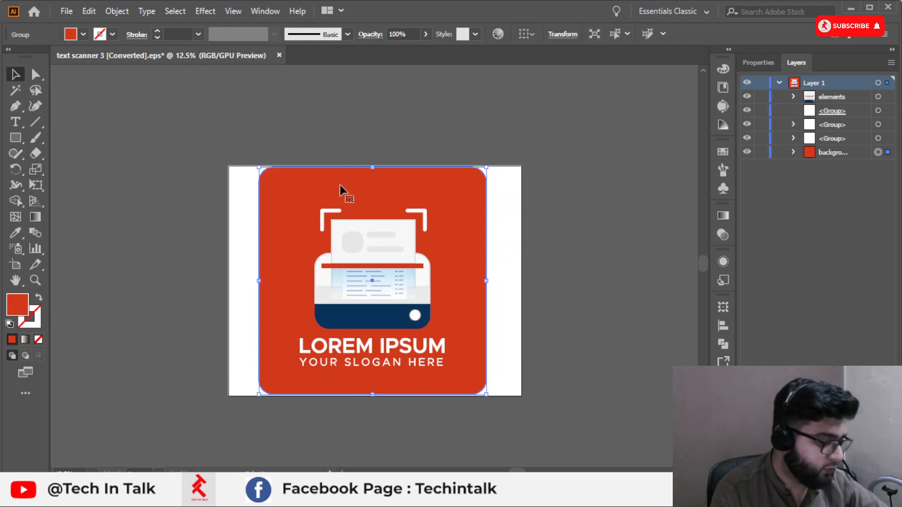
key(Delete)
Step: Delete the LOREM IPSUM and slogan text beneath the scanner icon
key(ctrl+a)
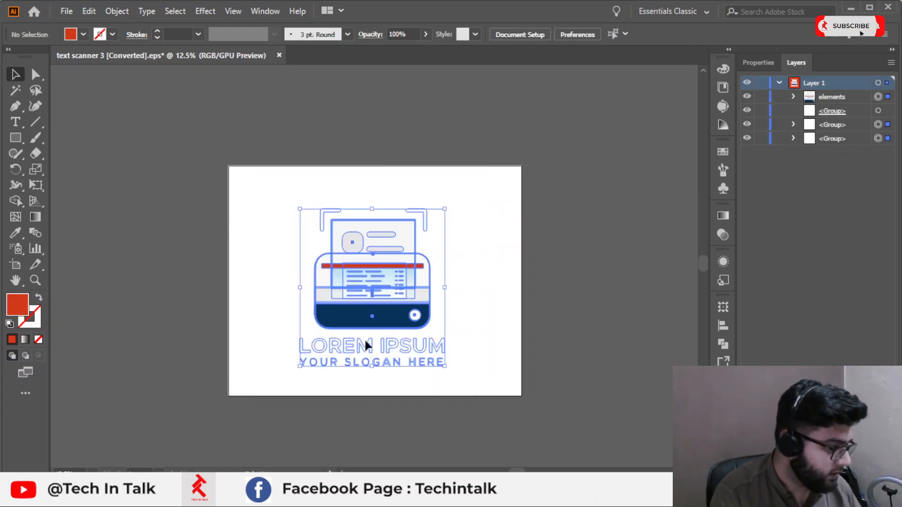
click(146, 296)
click(348, 365)
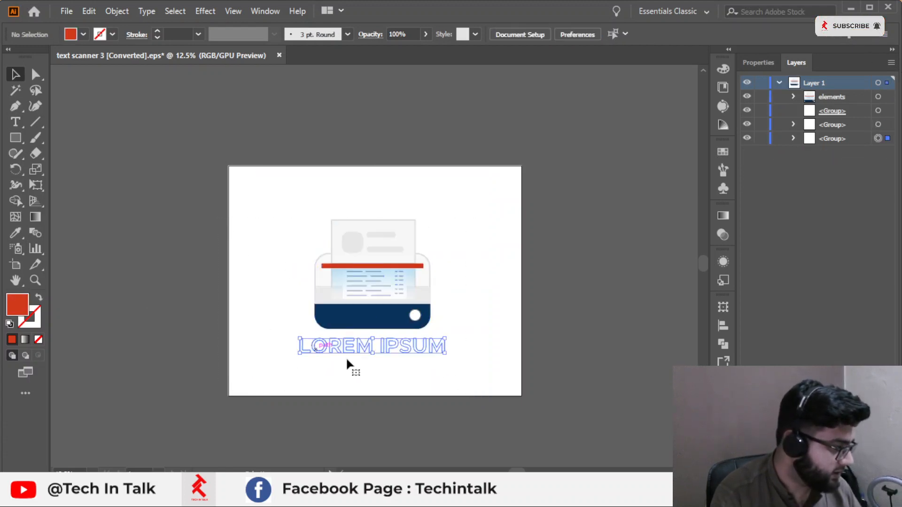
key(Delete)
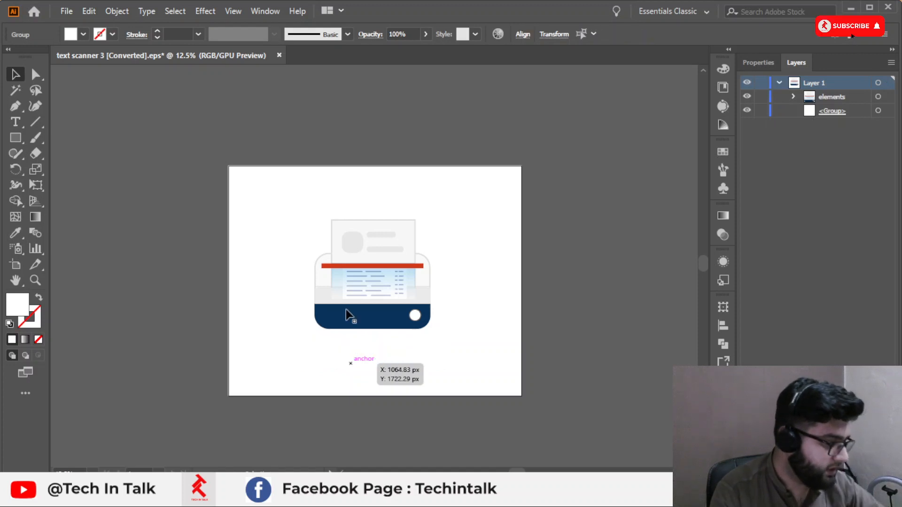
Step: Enlarge the scanner icon and extend its bottom edge down toward the artboard's lower edge
click(430, 295)
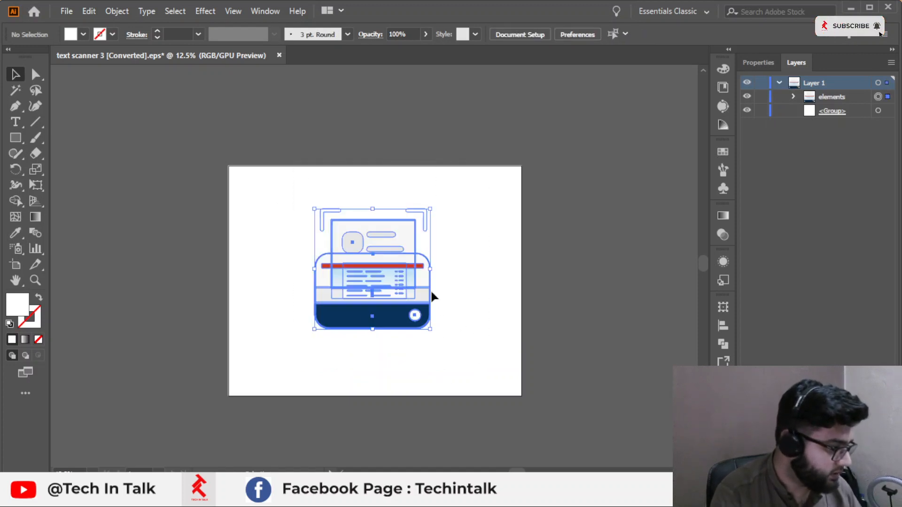
drag(433, 206, 465, 173)
scroll(343, 400, up, 2)
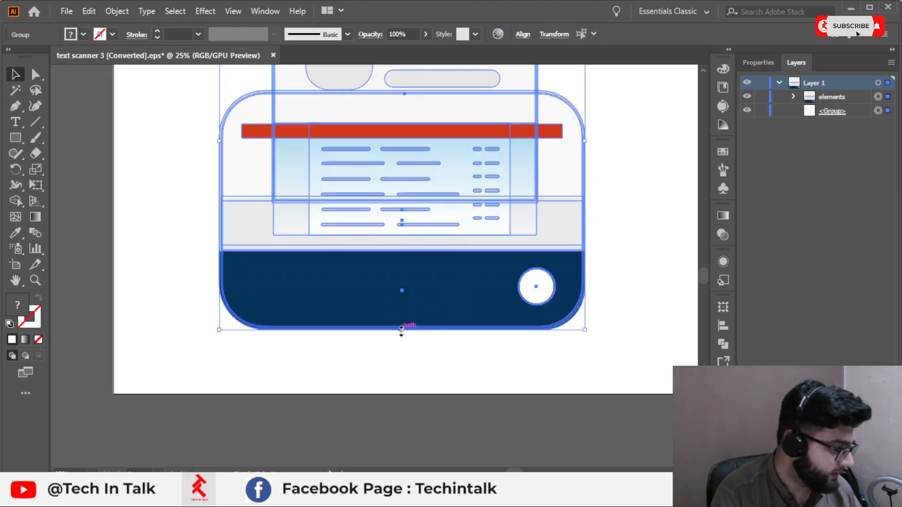
drag(402, 323, 402, 390)
scroll(377, 410, down, 3)
click(539, 267)
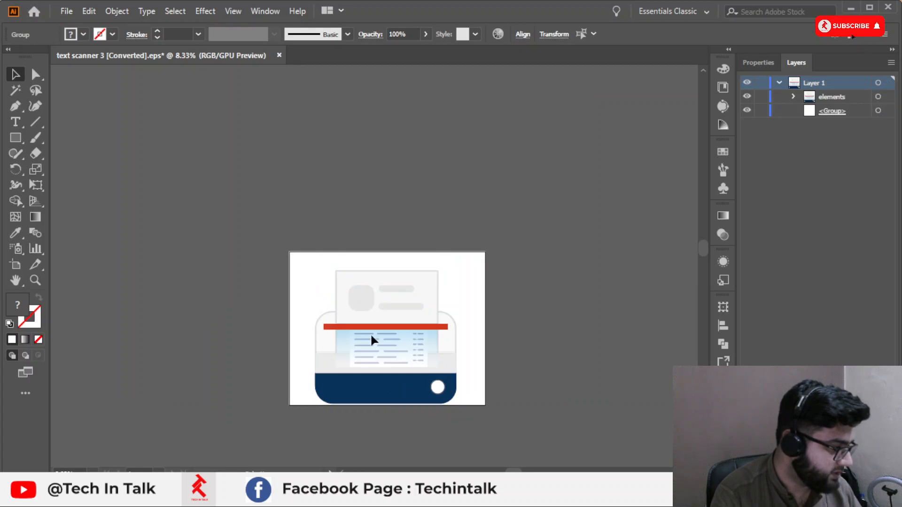
Step: Select the scanner icon and fit the artboard to the artwork bounds
scroll(371, 336, up, 2)
click(382, 285)
click(279, 169)
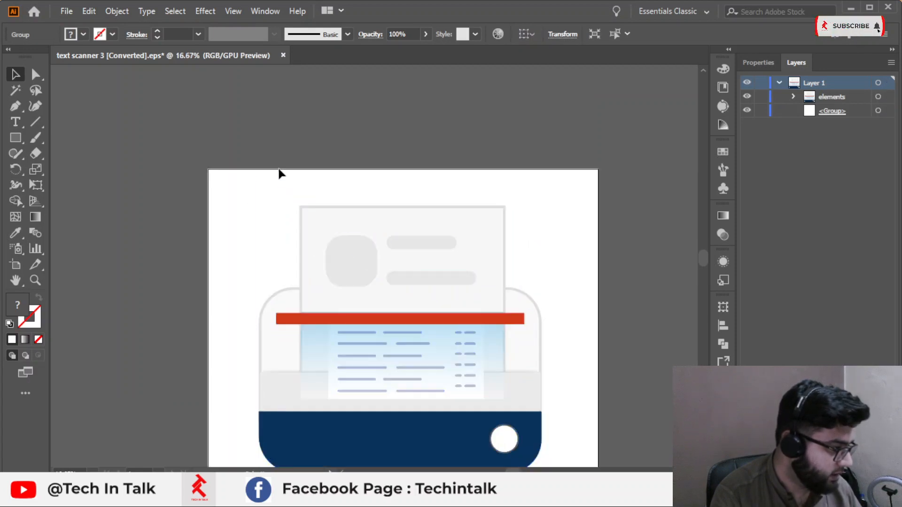
click(279, 210)
key(space)
drag(398, 242, 365, 180)
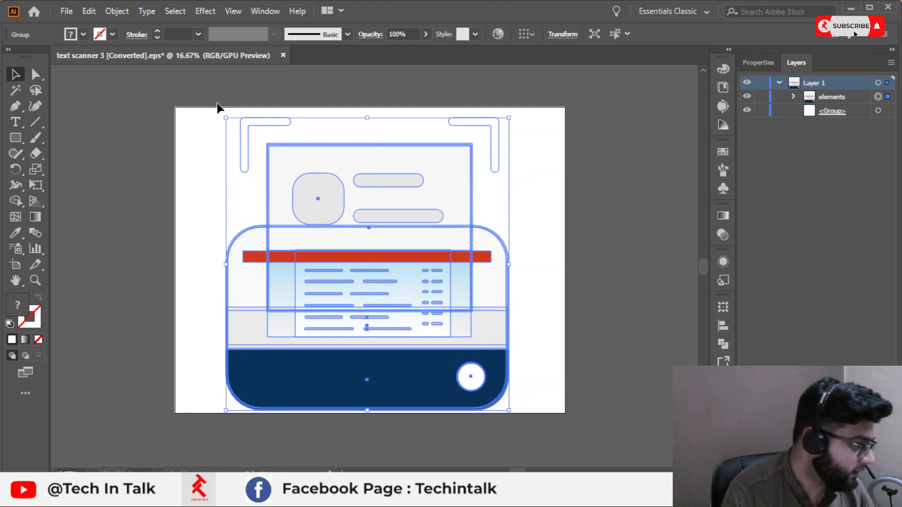
click(206, 129)
click(258, 189)
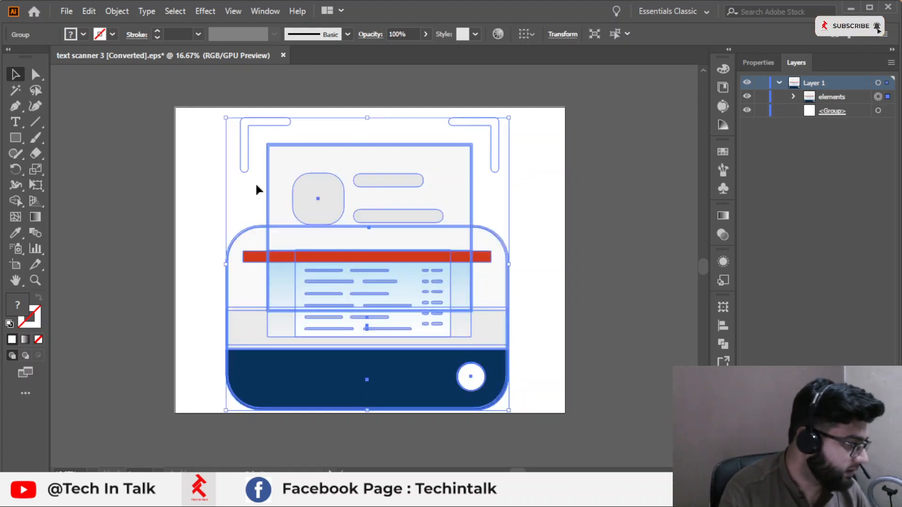
click(112, 12)
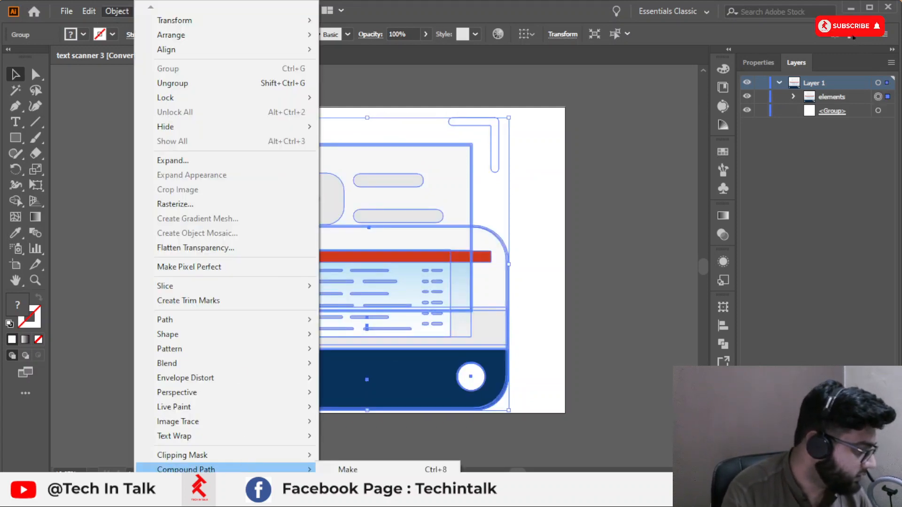
mouse_move(301, 484)
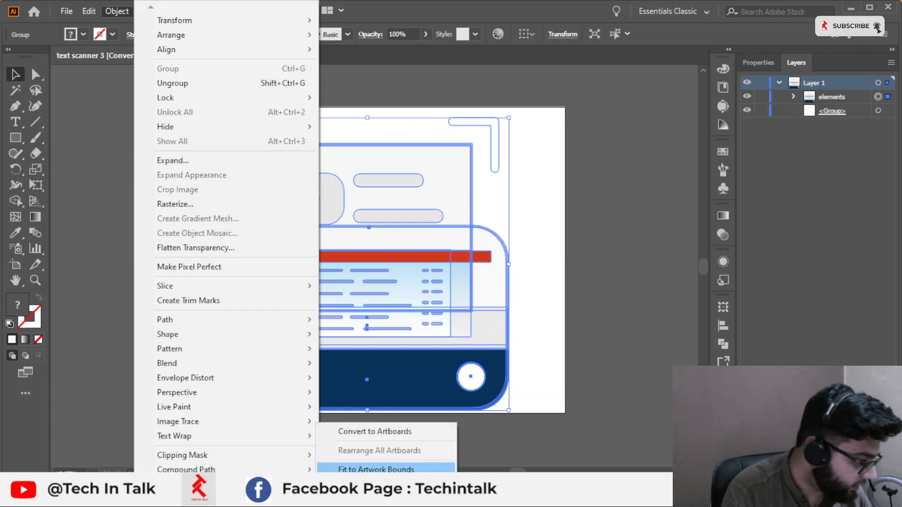
click(376, 469)
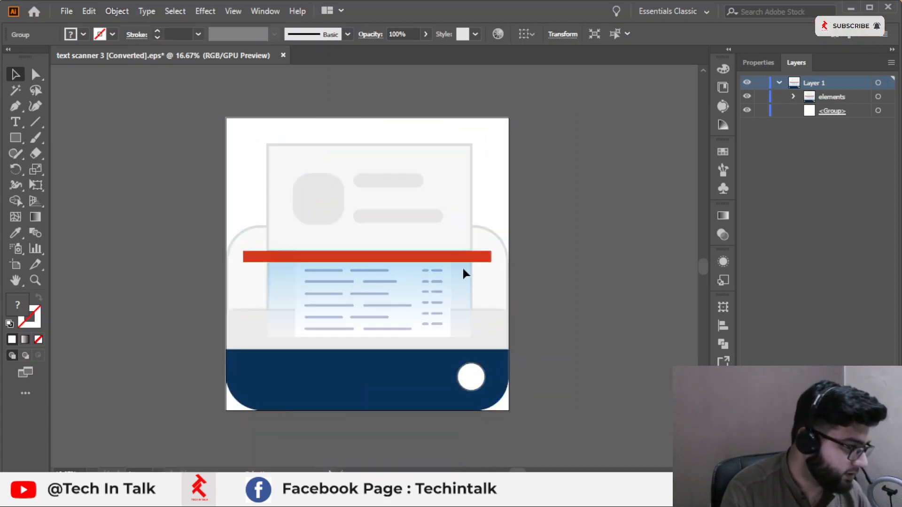
Step: Open Save As for the icon and choose SVG (*.SVG) as the file type
click(359, 292)
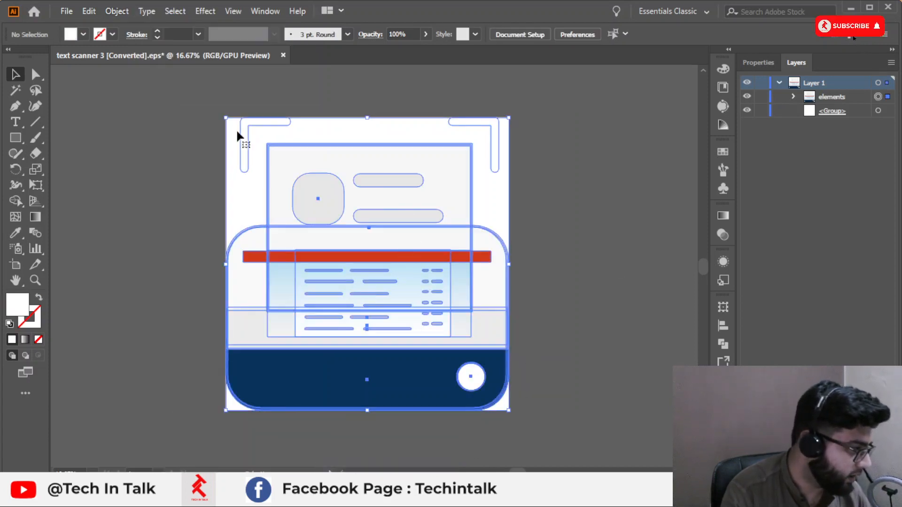
click(67, 21)
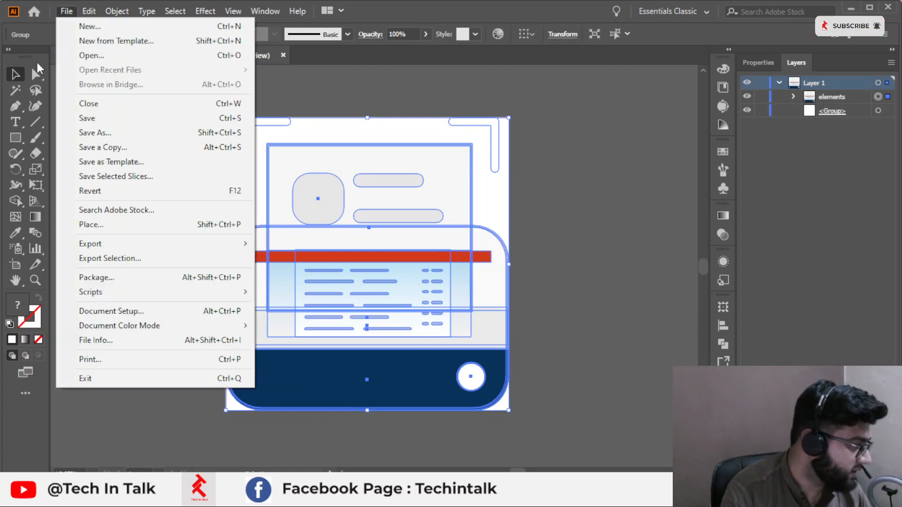
mouse_move(103, 245)
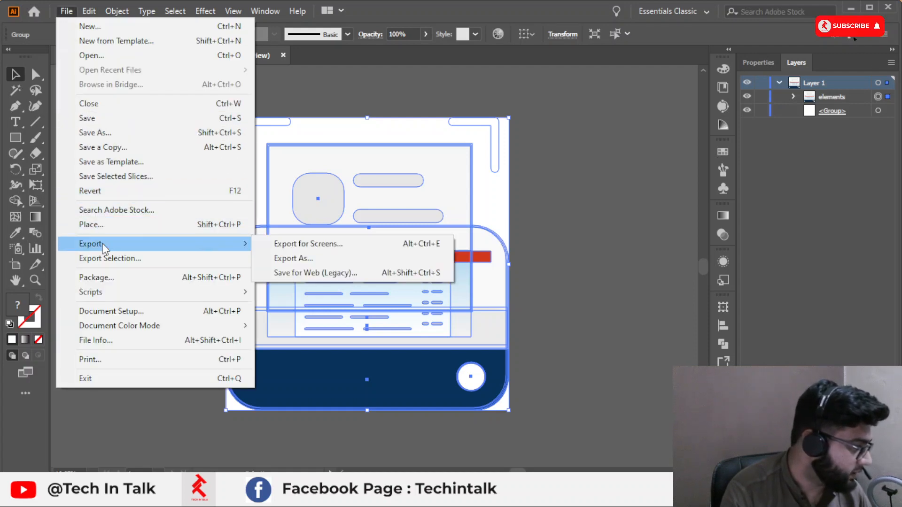
click(103, 136)
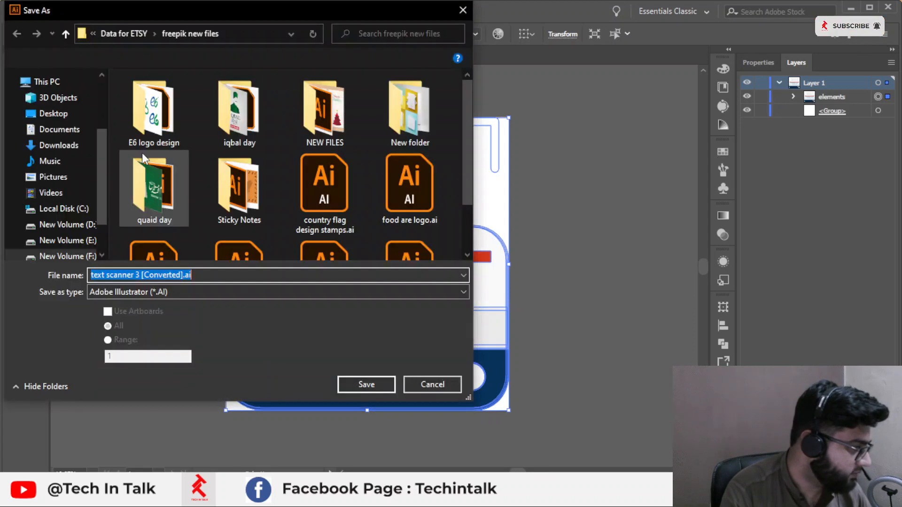
click(190, 292)
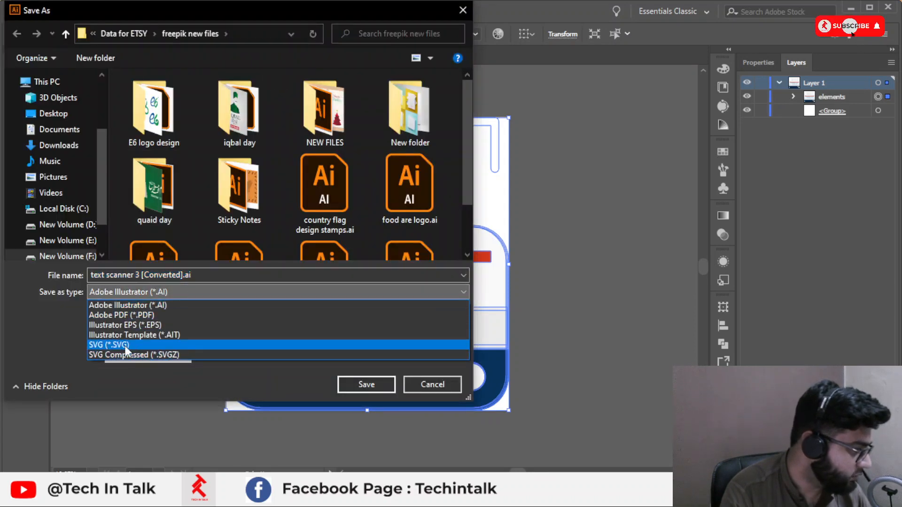
click(128, 342)
Step: Save the file to the Desktop as text scanner 3.svg
click(67, 114)
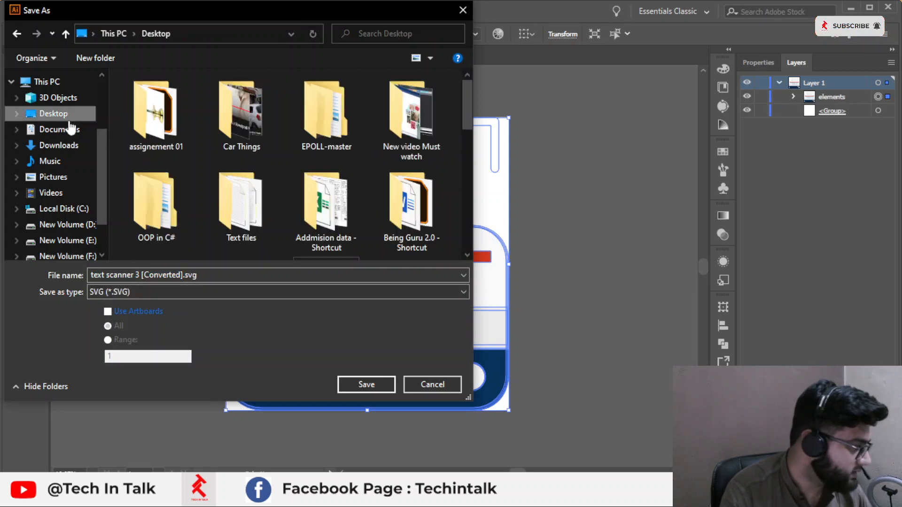
click(187, 274)
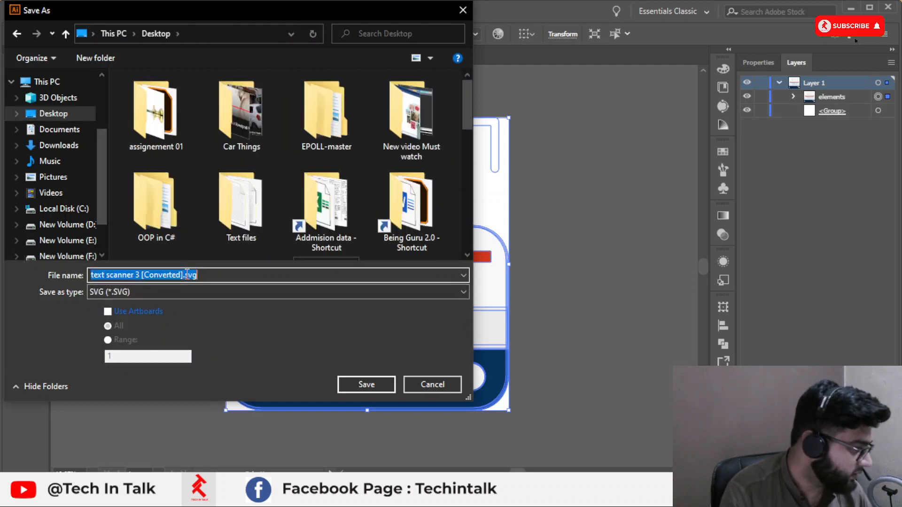
click(185, 275)
drag(182, 275, 136, 275)
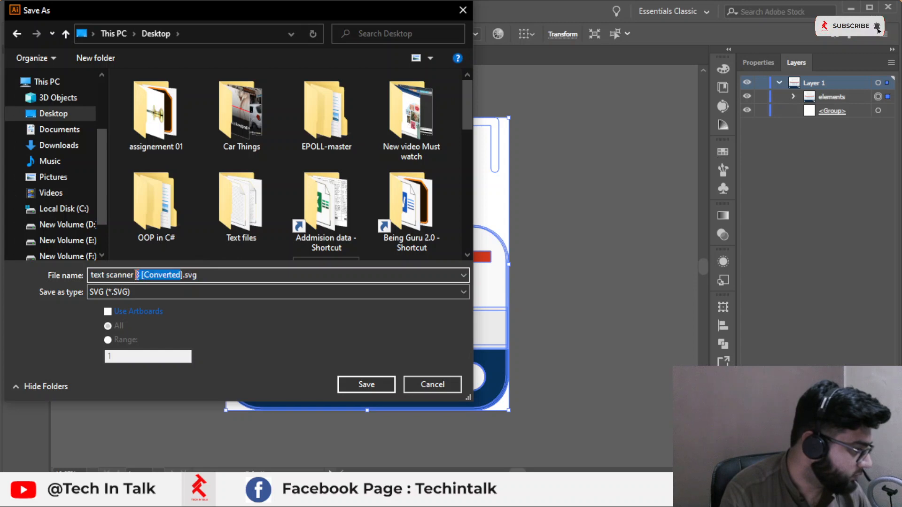
key(BackSpace)
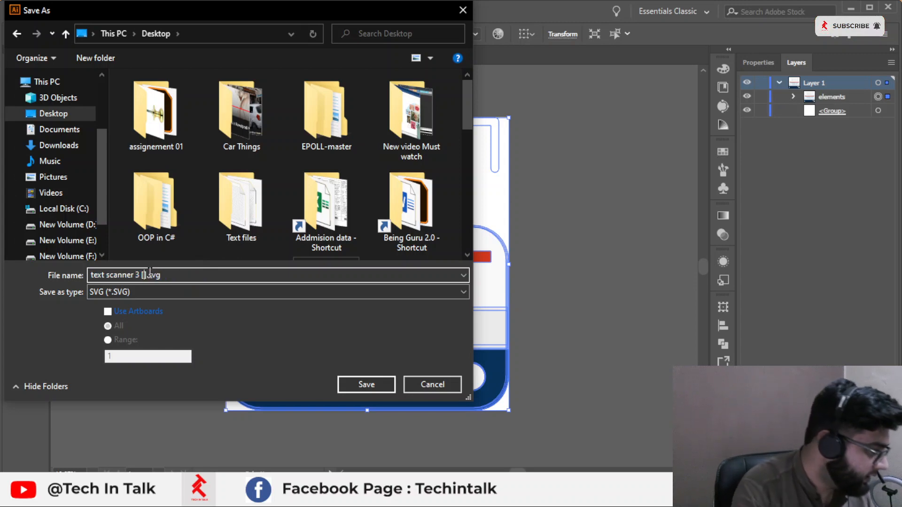
key(BackSpace)
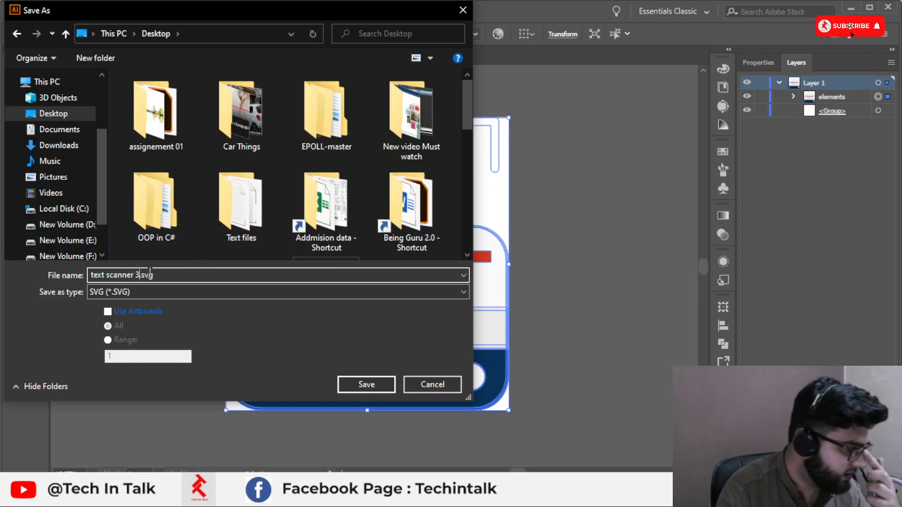
click(366, 387)
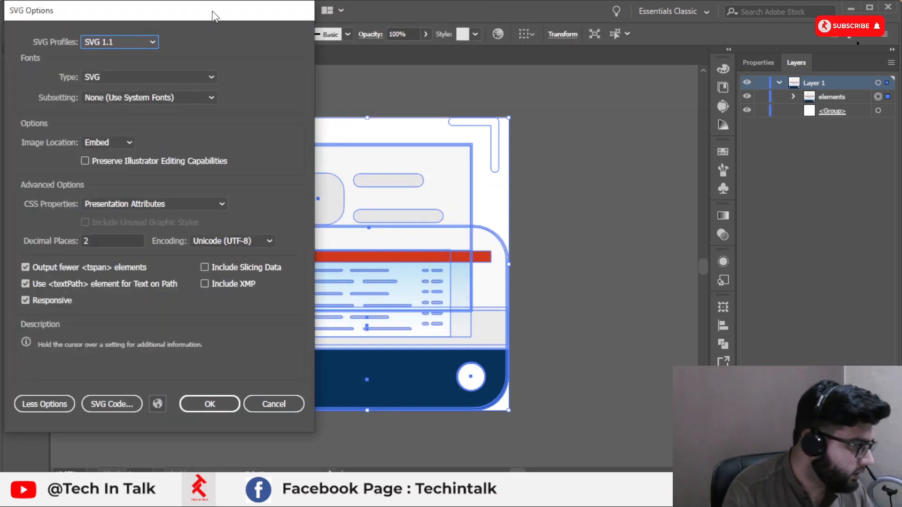
Step: Set the SVG profile to SVG 1.1 in the SVG options
drag(213, 17, 469, 37)
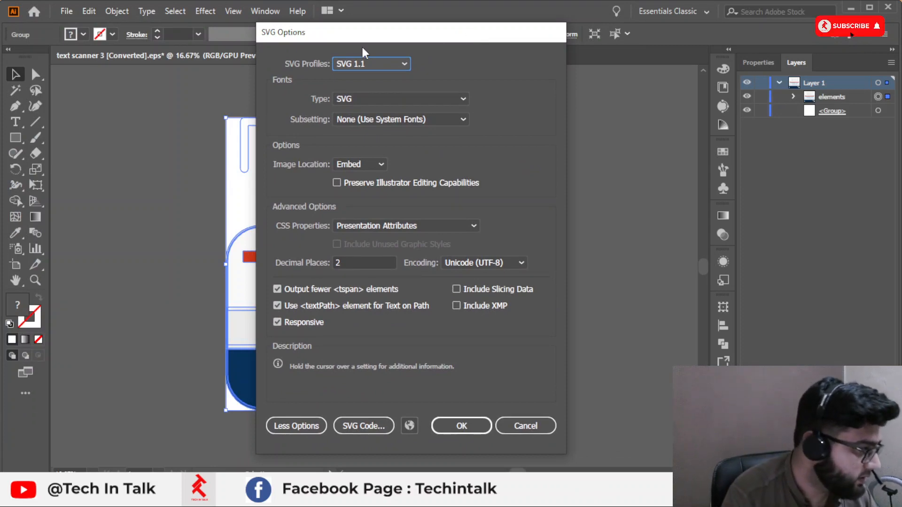
click(371, 64)
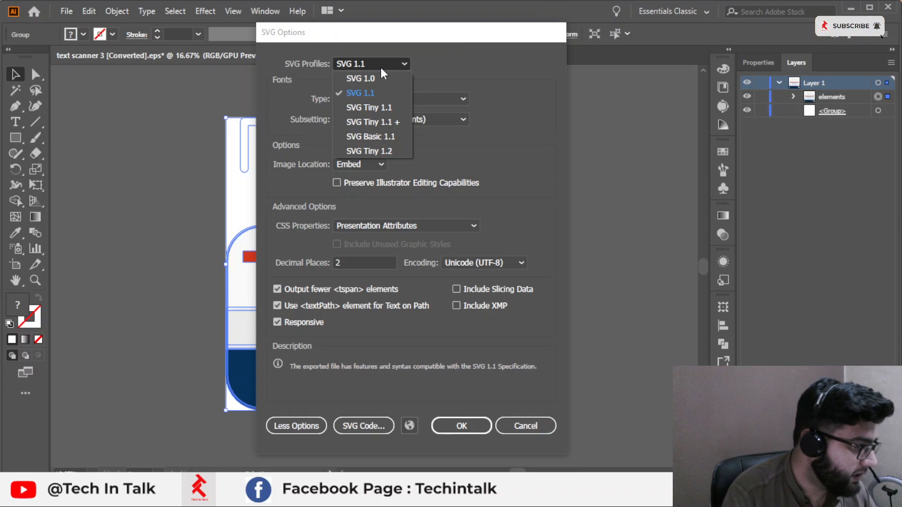
click(376, 94)
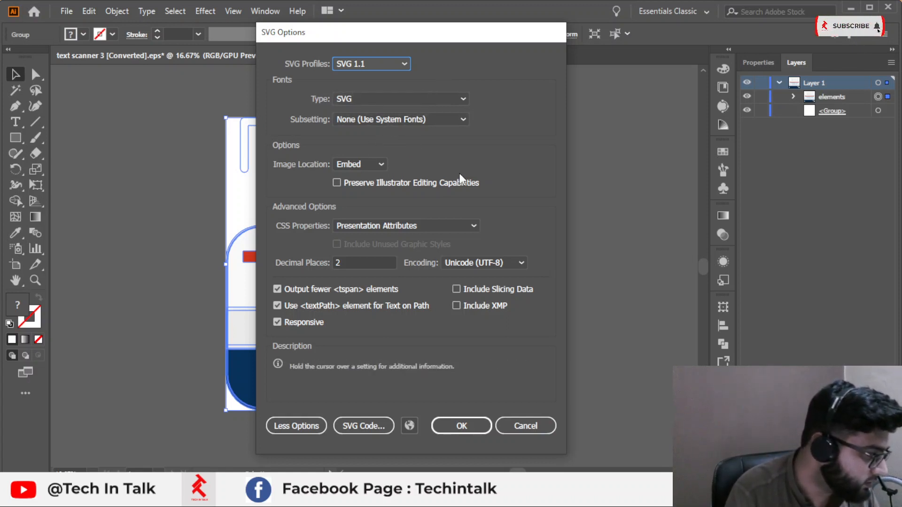
Step: Keep CSS Properties as Presentation Attributes and confirm the SVG options
click(381, 227)
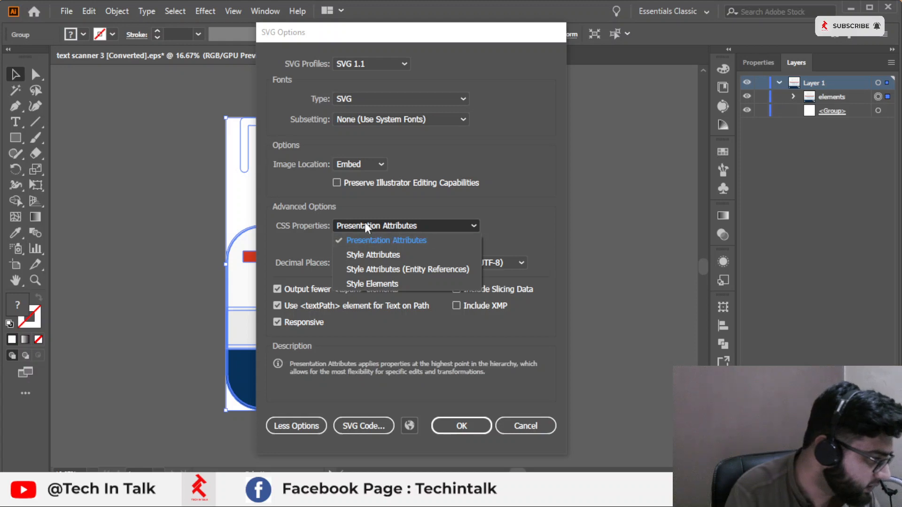
click(415, 241)
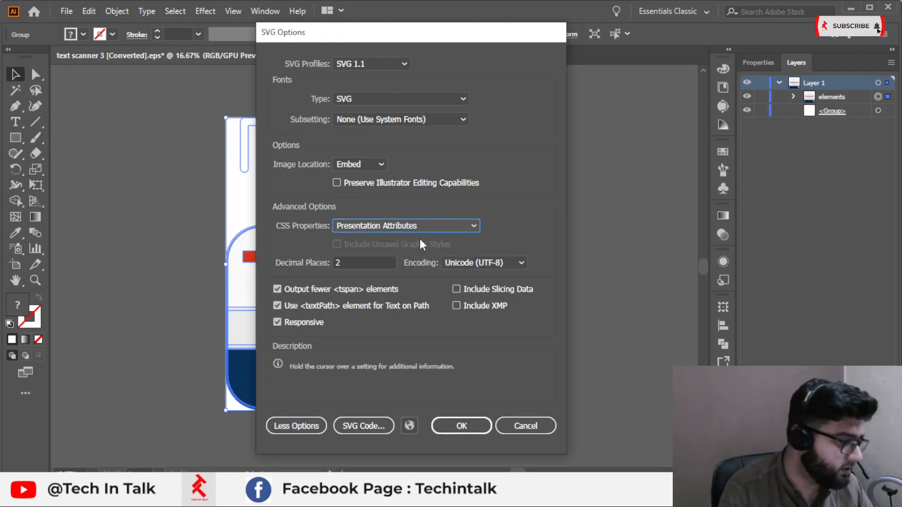
click(433, 227)
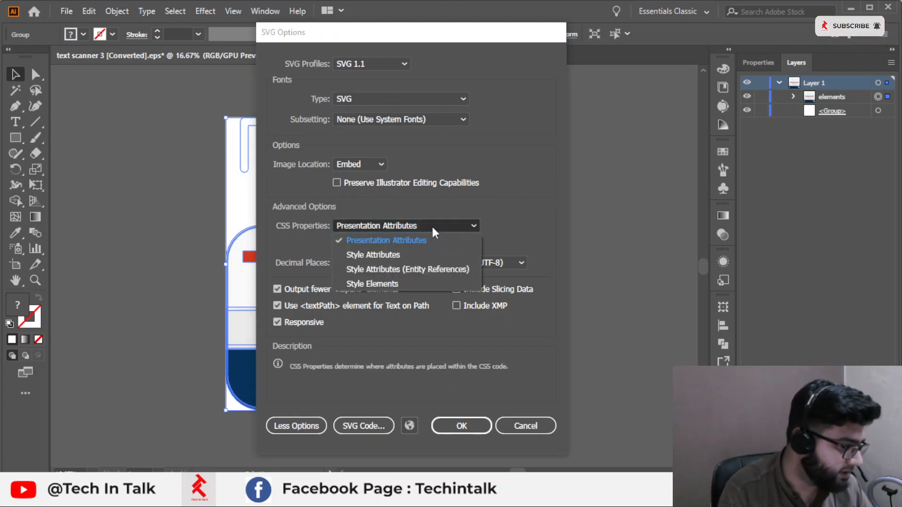
click(433, 233)
click(462, 426)
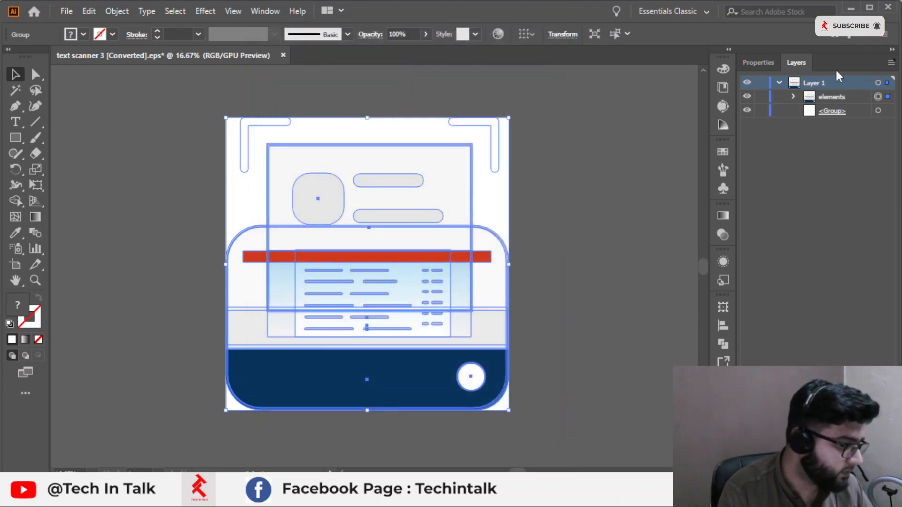
Step: Preview the exported text scanner 3.svg from the desktop in the browser, then close the preview
click(851, 8)
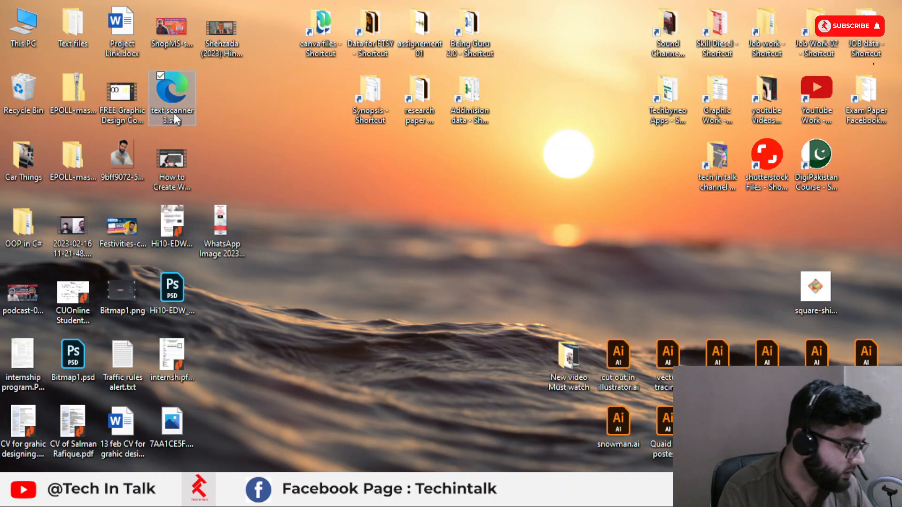
drag(174, 114, 411, 227)
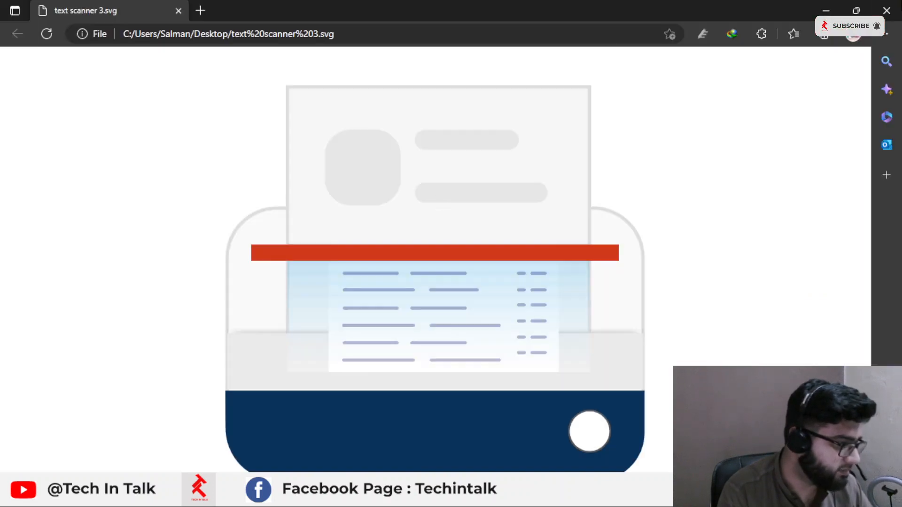
click(887, 10)
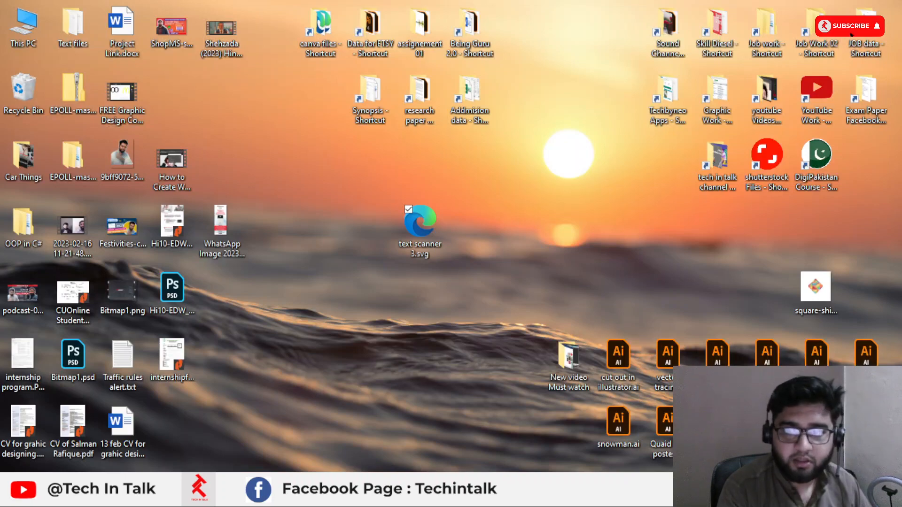
Step: Switch to Chrome and upload text scanner 3.svg to the Adobe Stock contributor upload page
drag(901, 263, 408, 0)
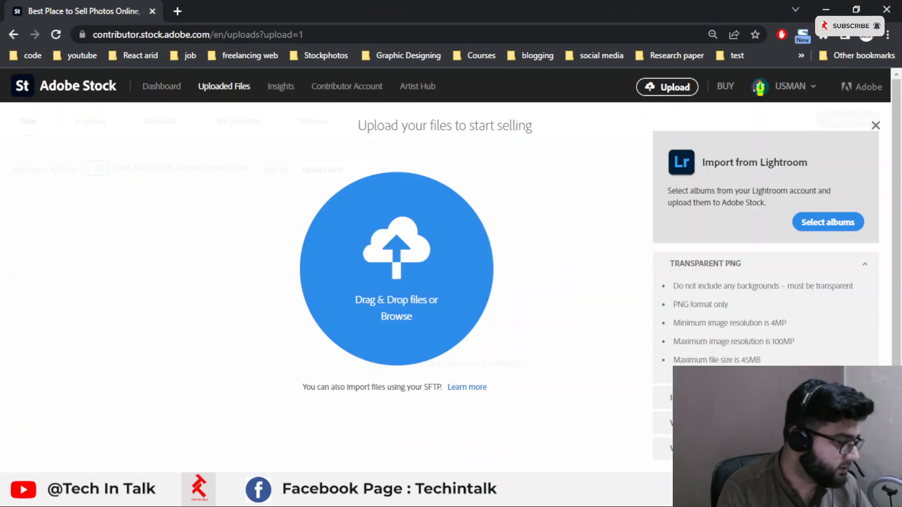
click(831, 8)
drag(410, 238, 284, 491)
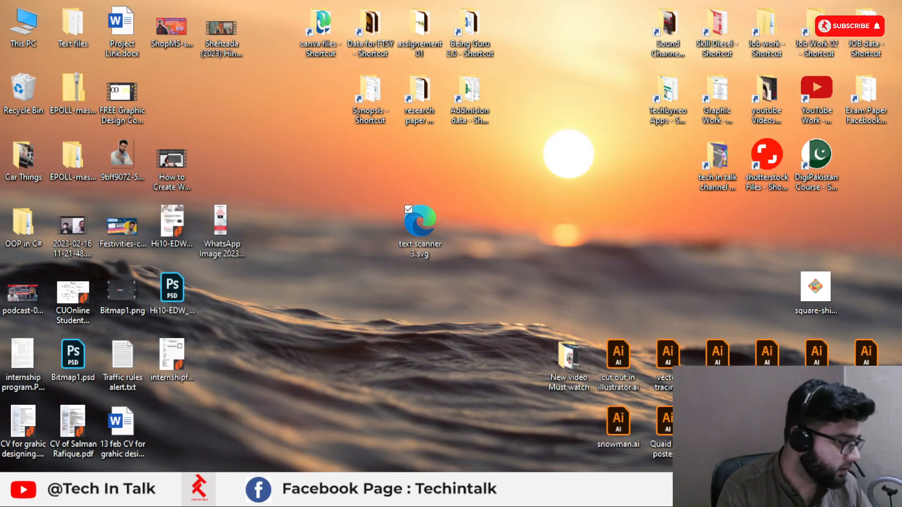
drag(328, 465, 415, 301)
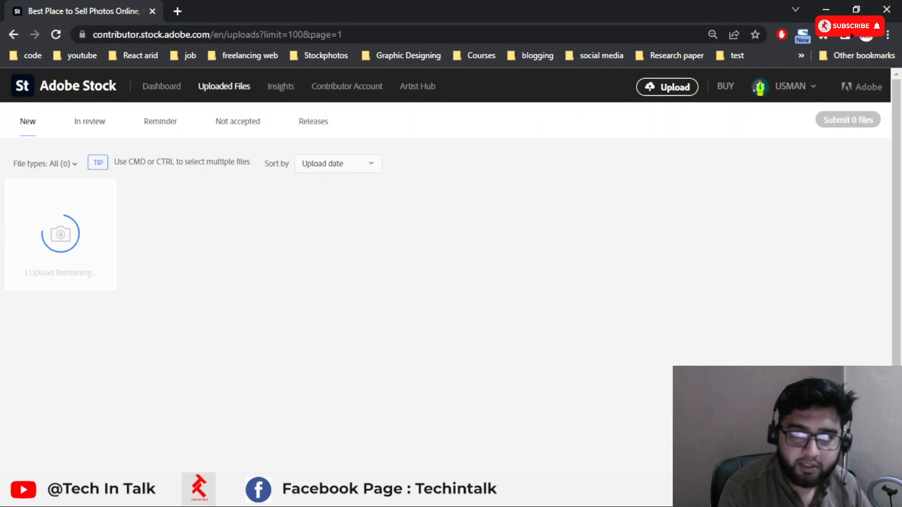
Step: Upload text scanner 3.svg to the Canva Element Creator upload page
drag(608, 201, 308, 4)
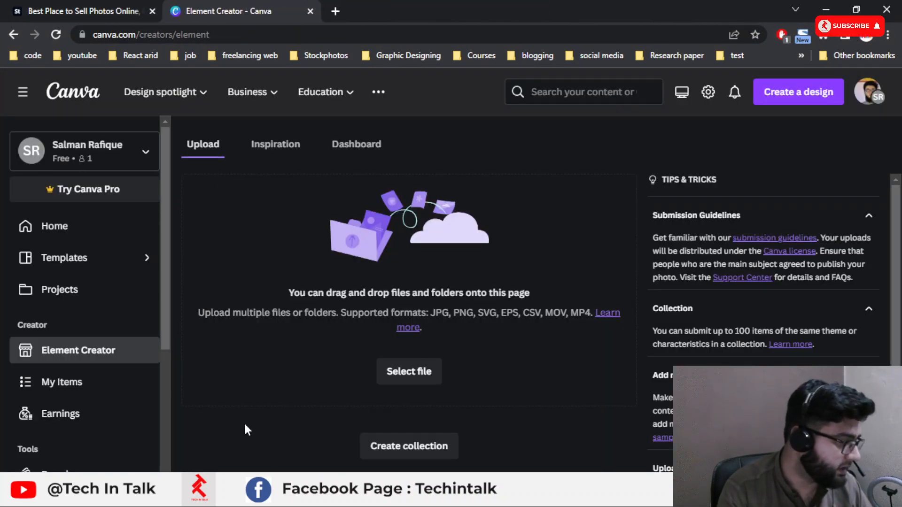
click(825, 9)
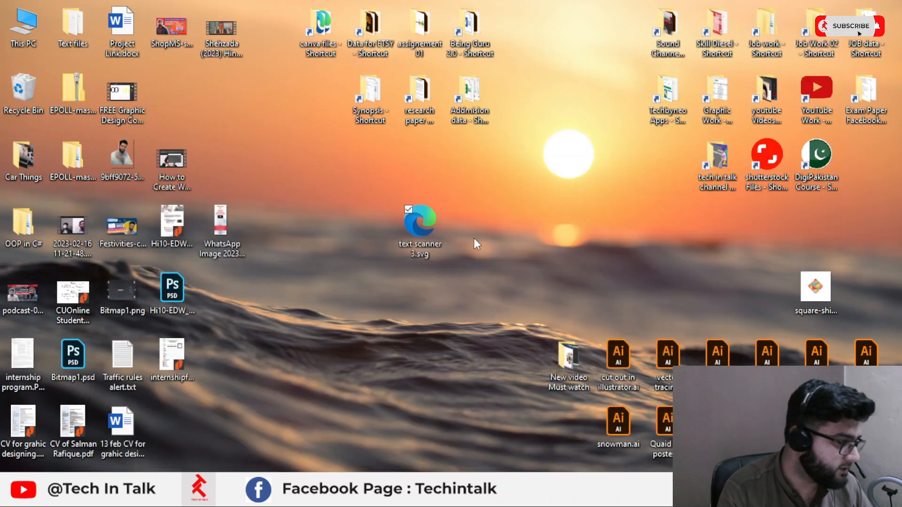
drag(419, 223, 345, 311)
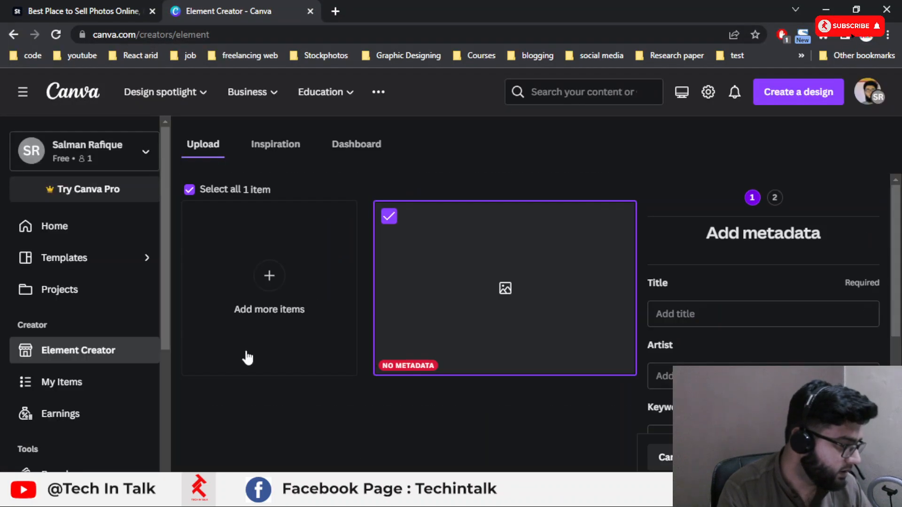
Step: Enter text scanner icon as the title of the Canva upload
click(84, 11)
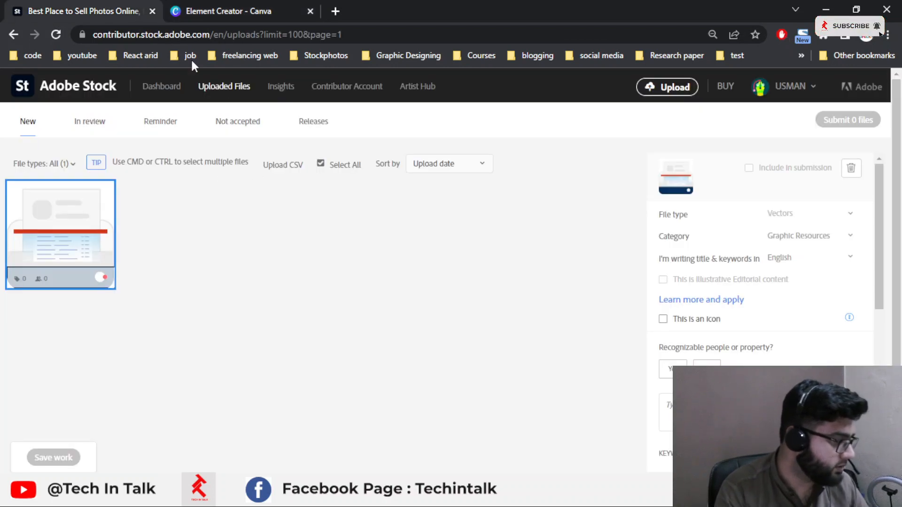
click(246, 6)
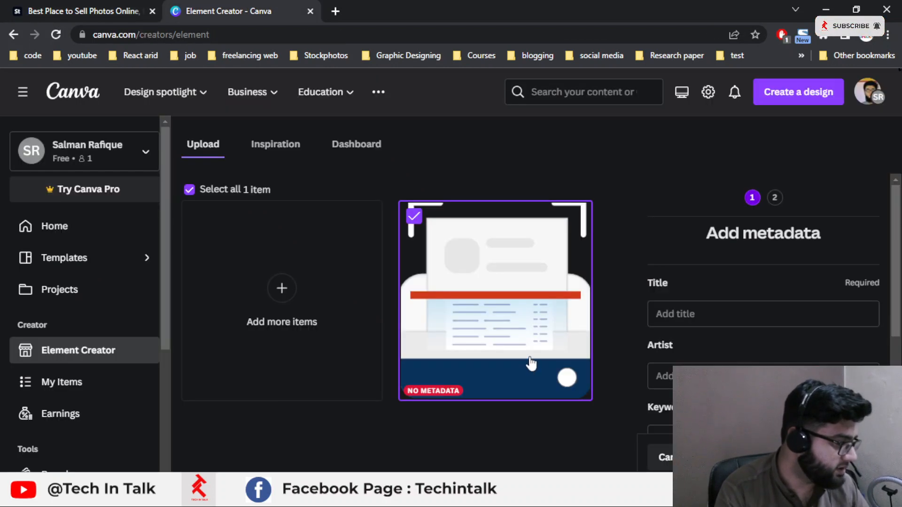
click(692, 312)
text(tex)
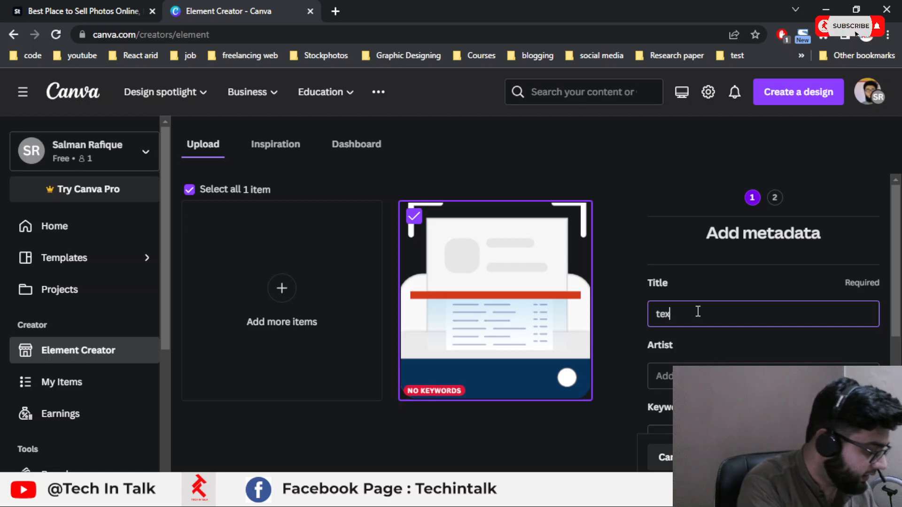
text(t scanner)
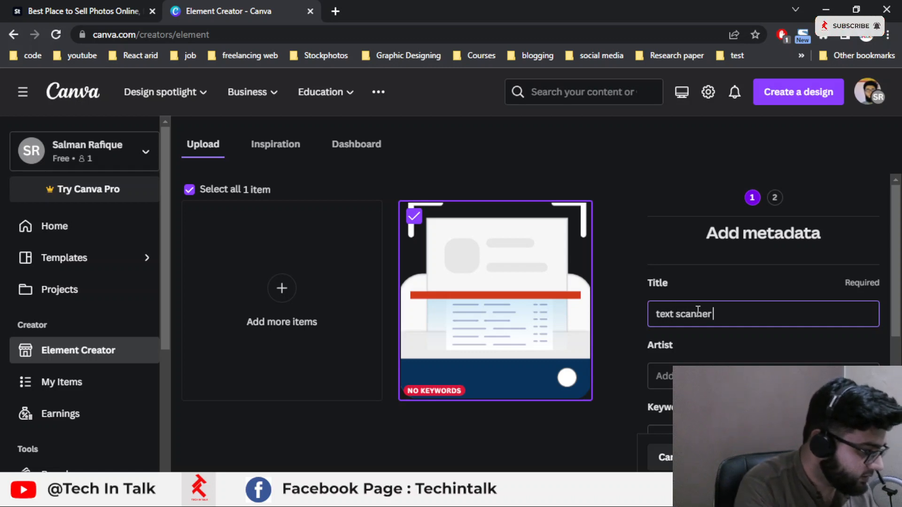
text( iocn)
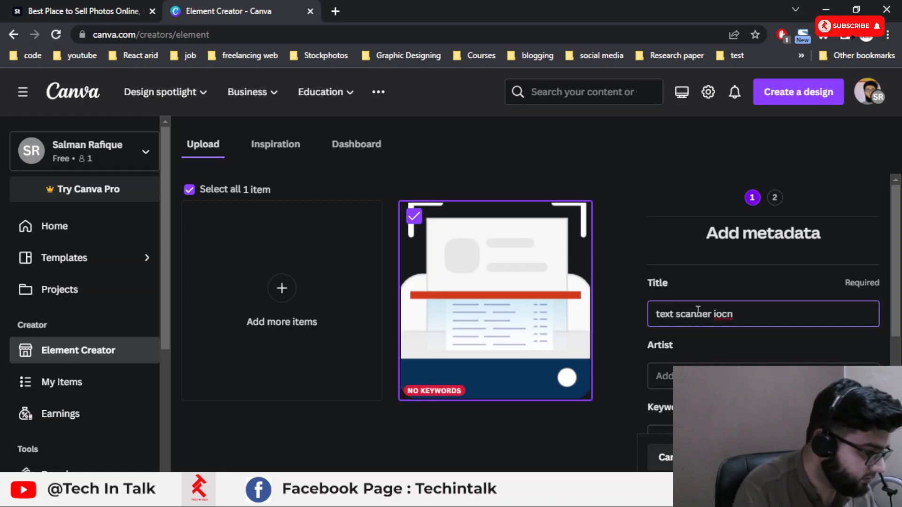
key(BackSpace)
key(BackSpace)
key(BackSpace)
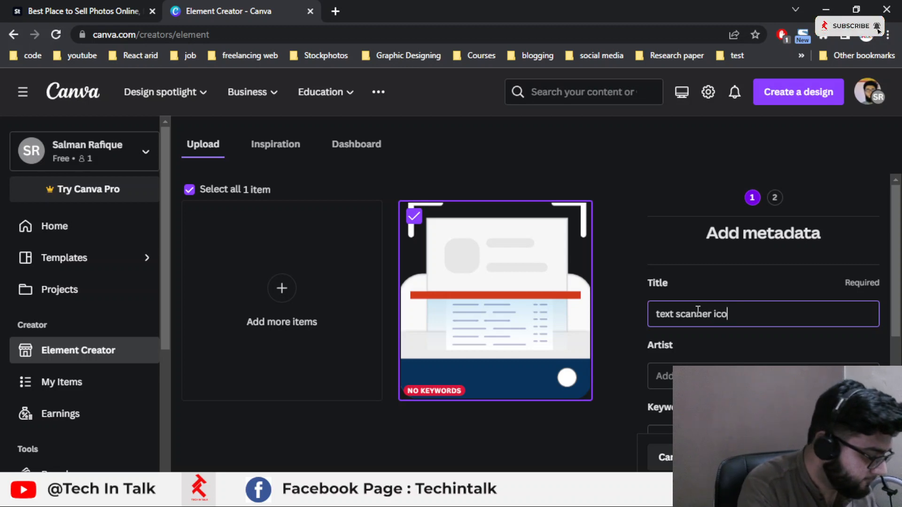
Step: Fill in the artist's full name for the Canva upload
scroll(699, 310, down, 3)
click(737, 230)
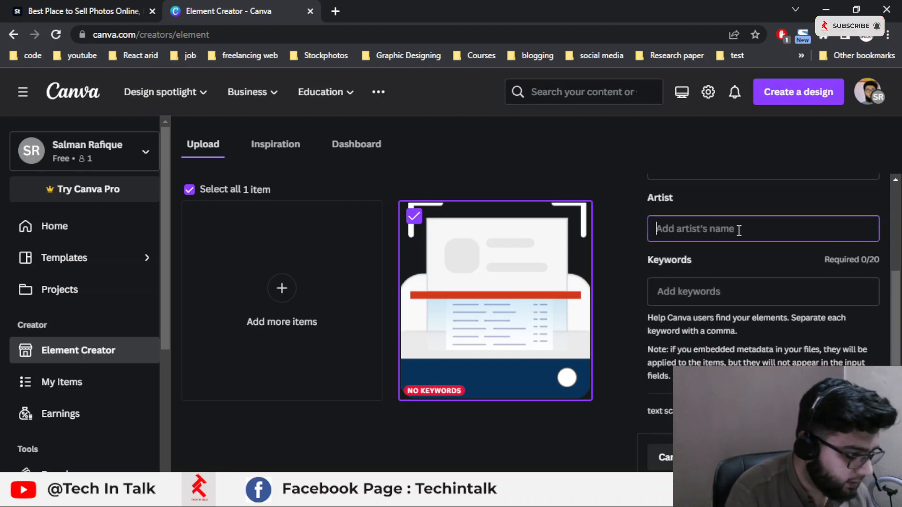
text(Muhamma)
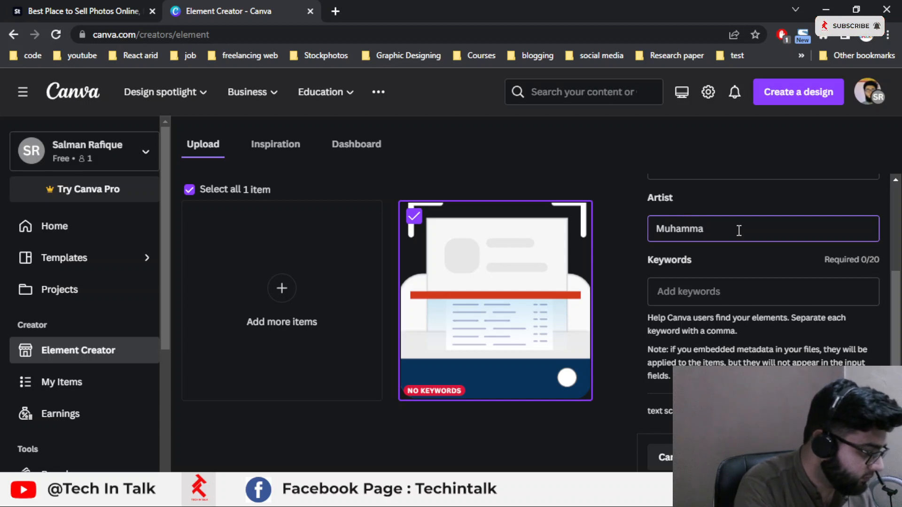
text(d Salman)
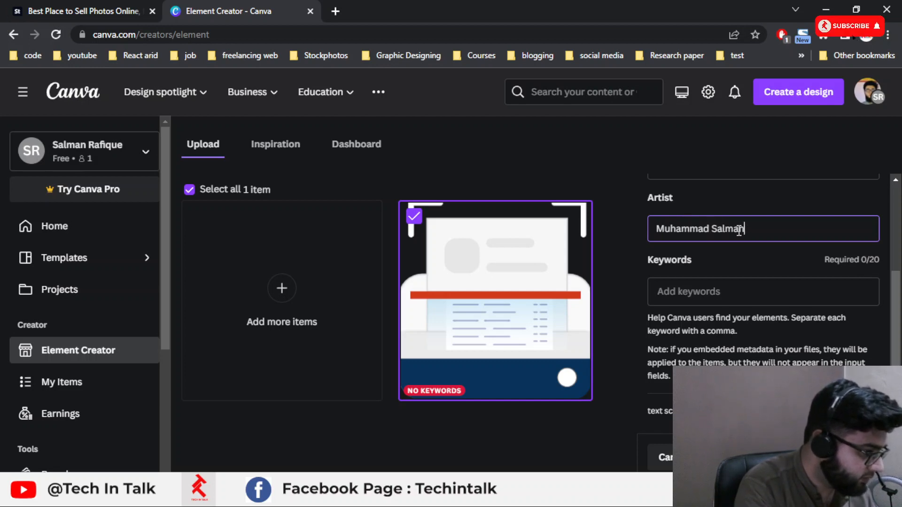
text( Rafique)
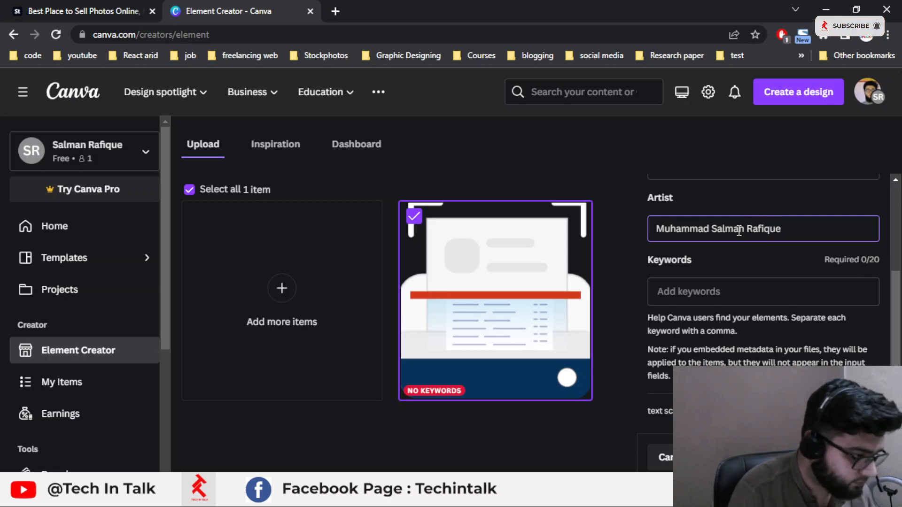
Step: Add icon and text as keywords for the Canva upload
click(728, 289)
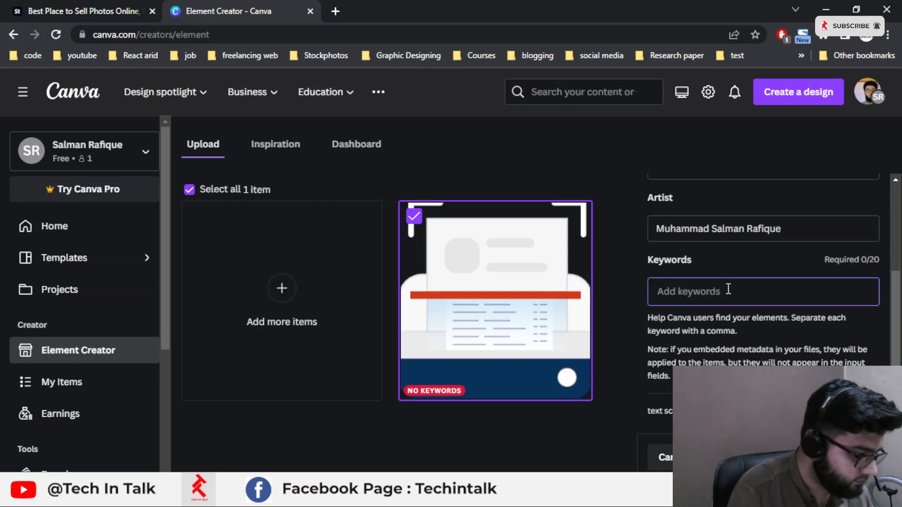
text(icon)
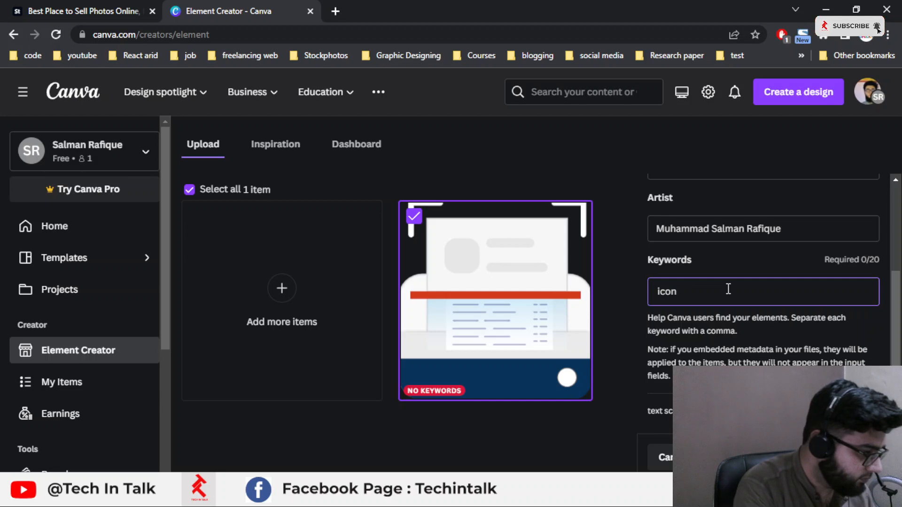
key(Return)
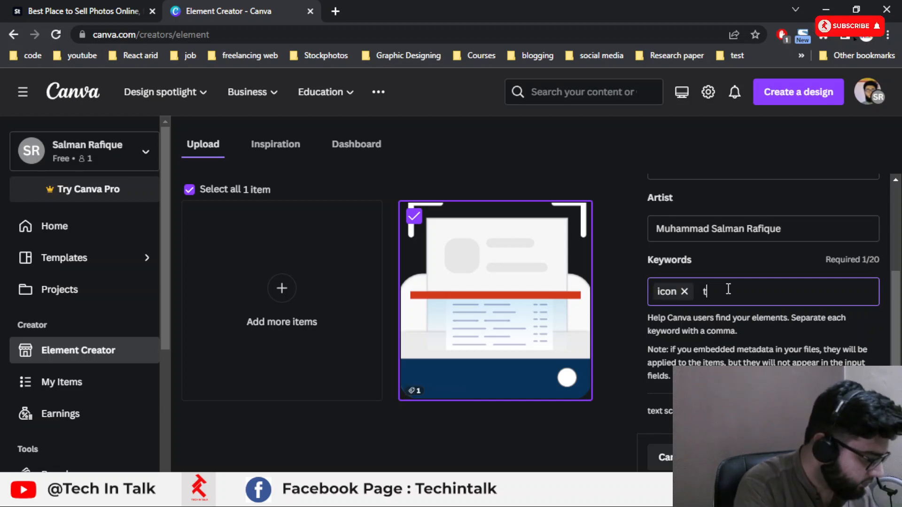
text(text)
key(Return)
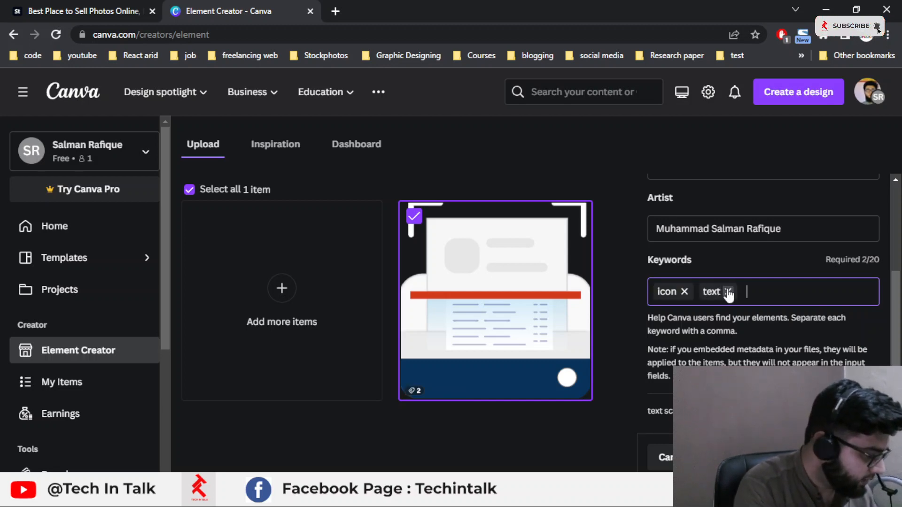
key(BackSpace)
text(text)
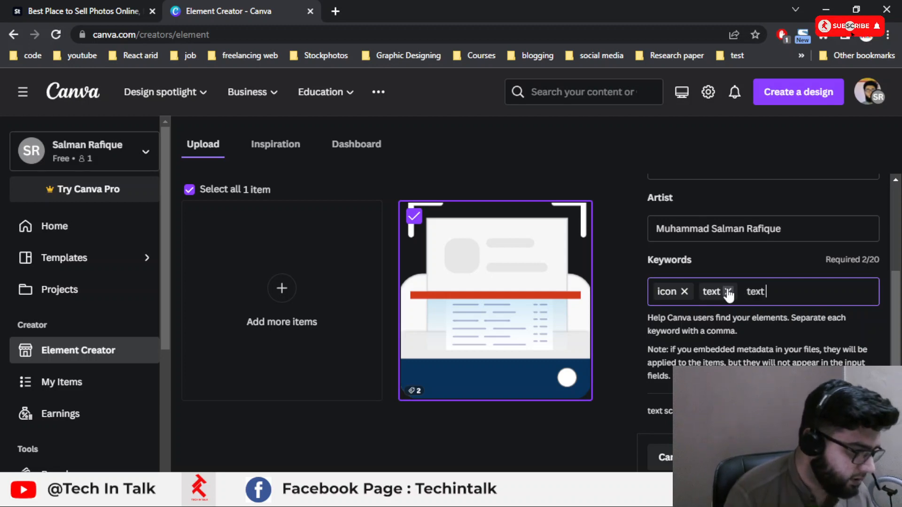
scroll(731, 291, up, 2)
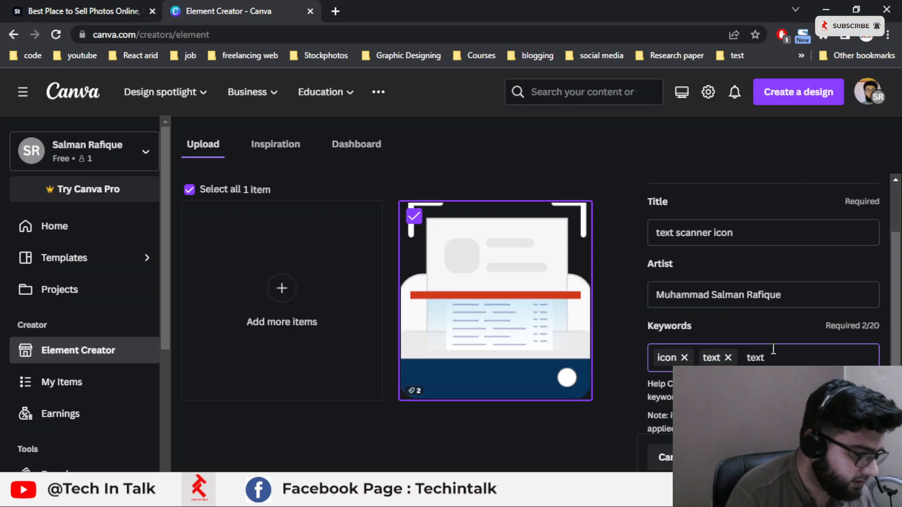
text(scnner)
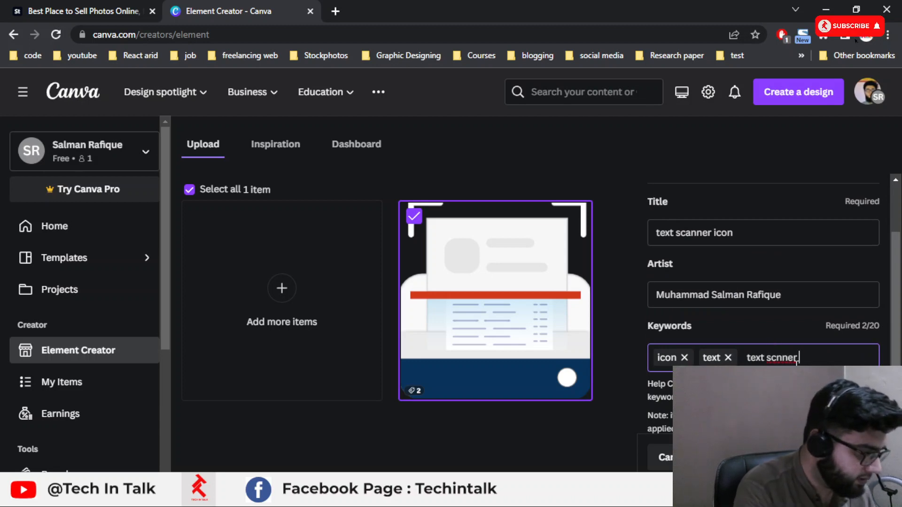
key(Return)
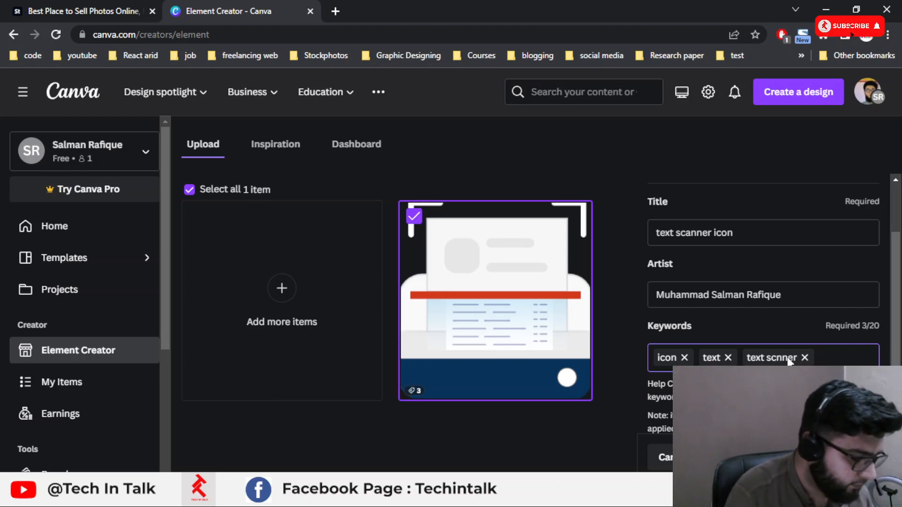
Step: Remove the misspelled keyword and add text scsnner as a keyword
click(805, 358)
text(tect)
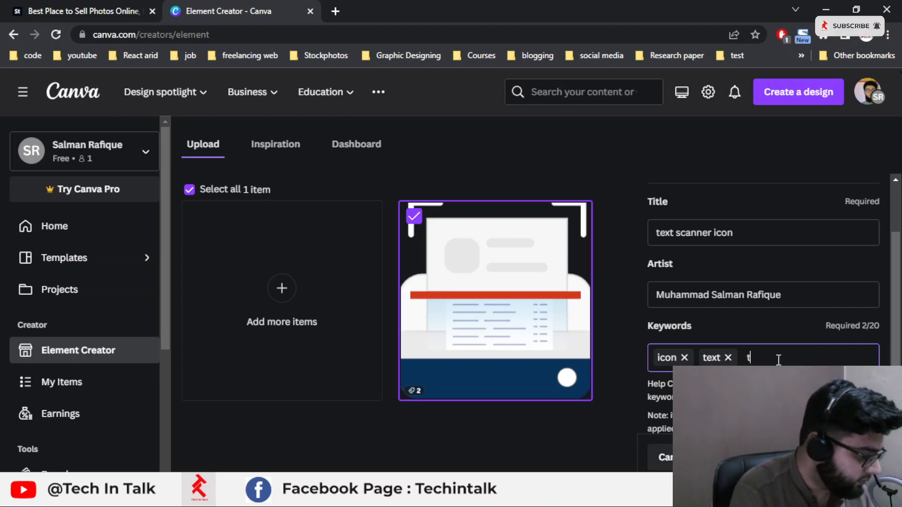
key(BackSpace)
key(BackSpace)
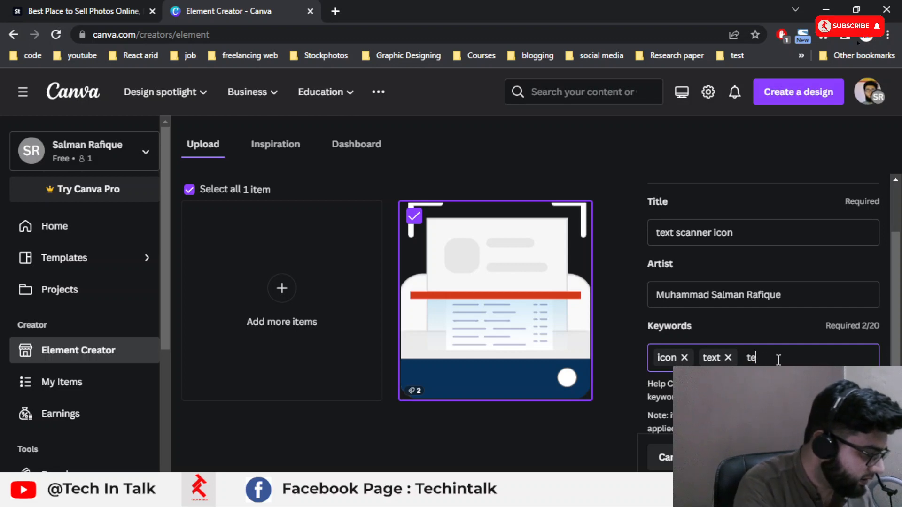
text(xt sc)
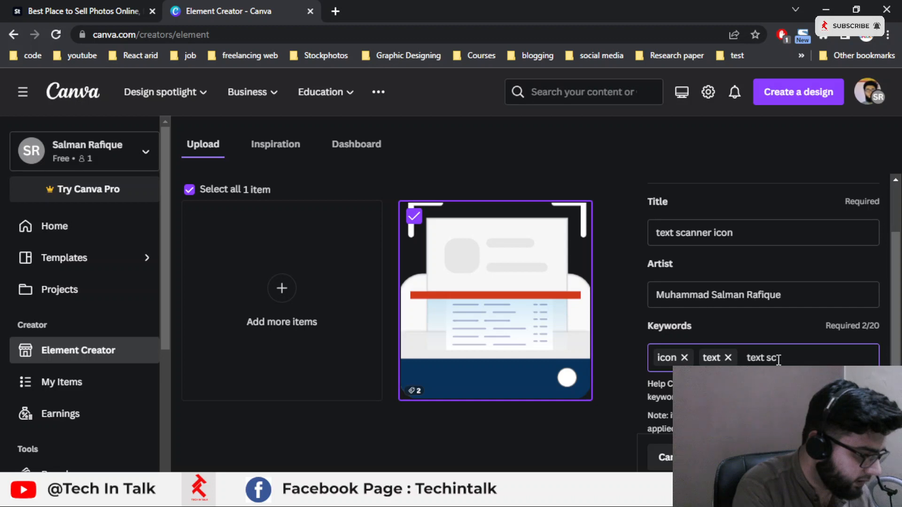
text(nnersnner)
key(Return)
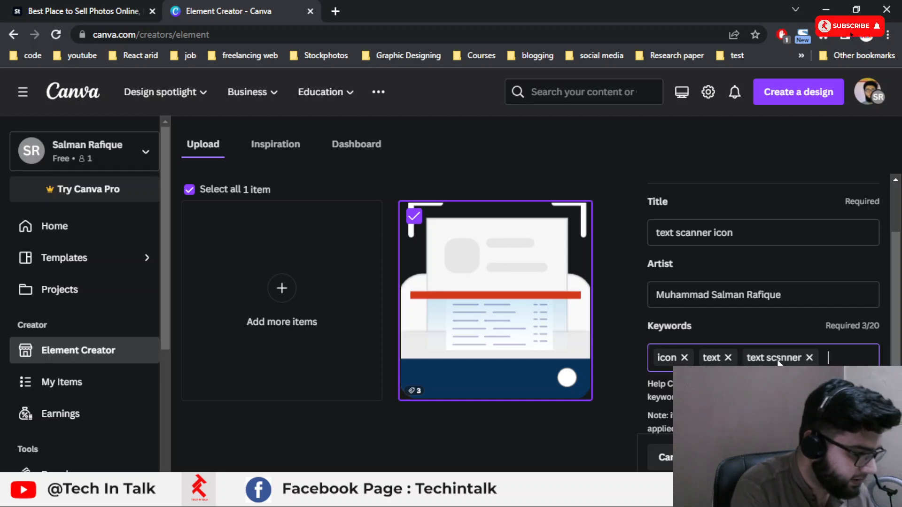
Step: Submit the icon to Canva Element Creator as a Pro element, accepting the agreement, and close the confirmation
scroll(757, 352, down, 2)
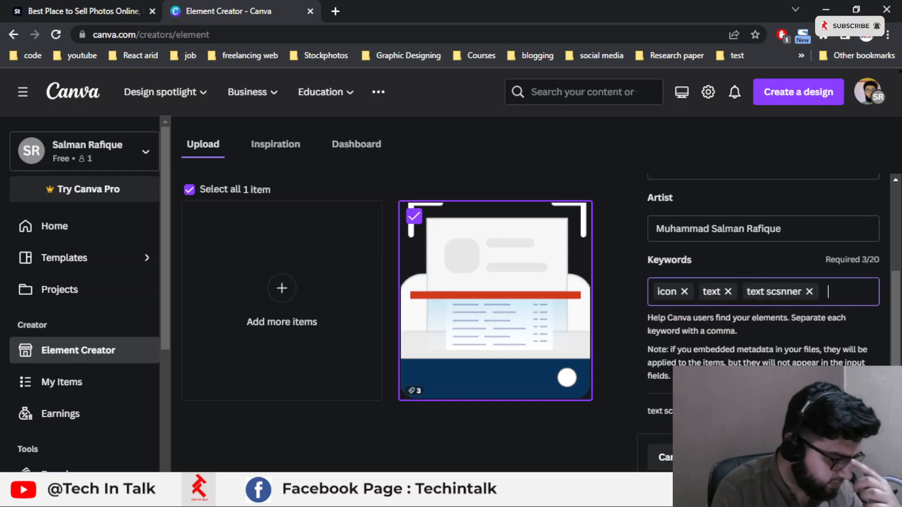
click(822, 458)
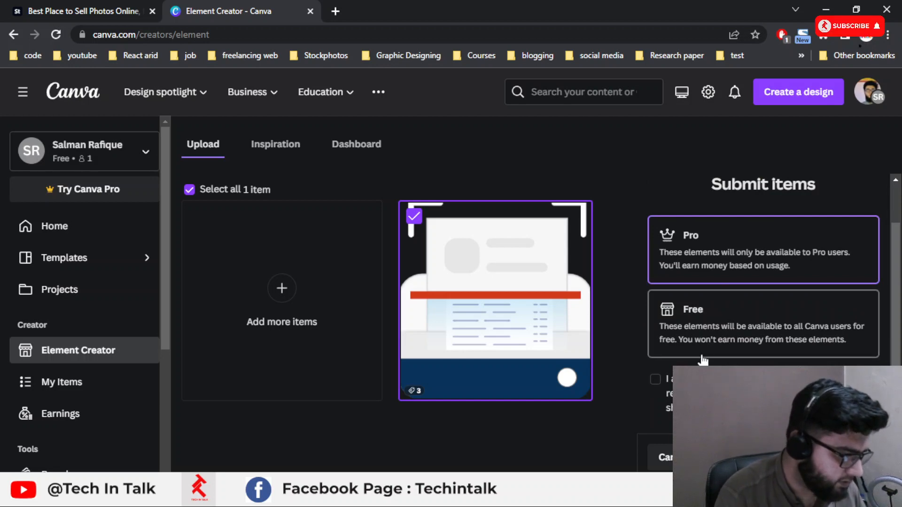
click(656, 380)
click(826, 457)
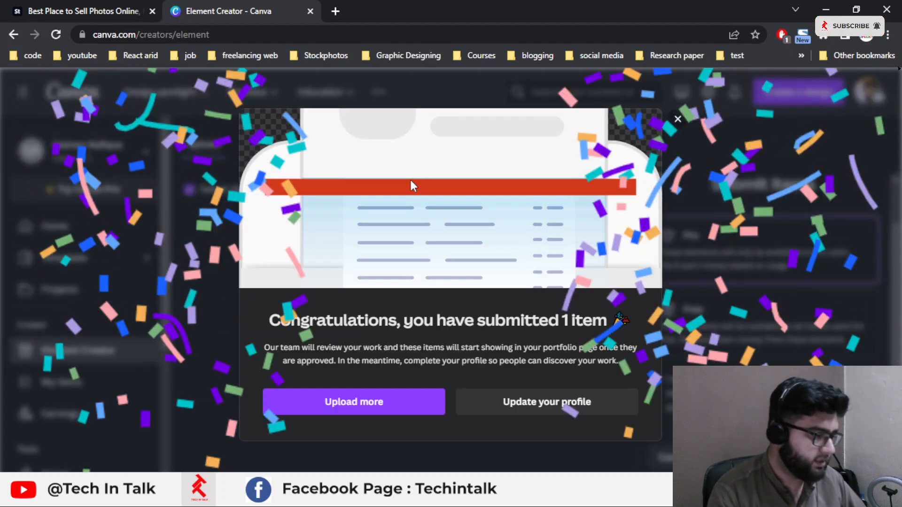
click(676, 118)
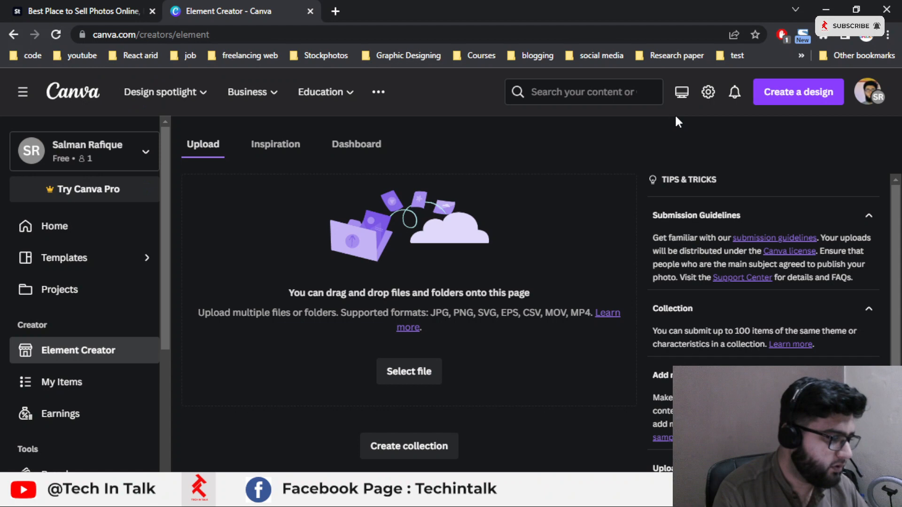
Step: On the Adobe Stock upload, mark the file as an icon of type Single Icon
click(65, 6)
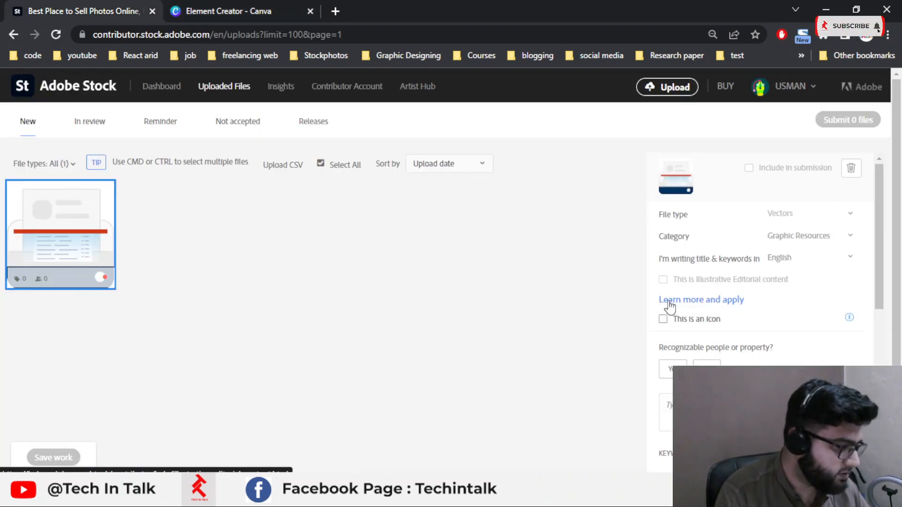
scroll(669, 306, down, 1)
click(705, 254)
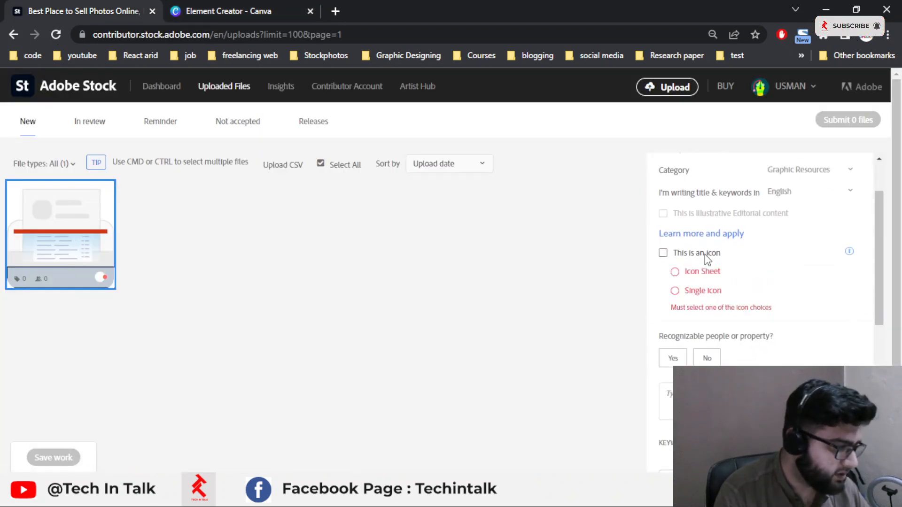
click(709, 291)
scroll(775, 211, up, 1)
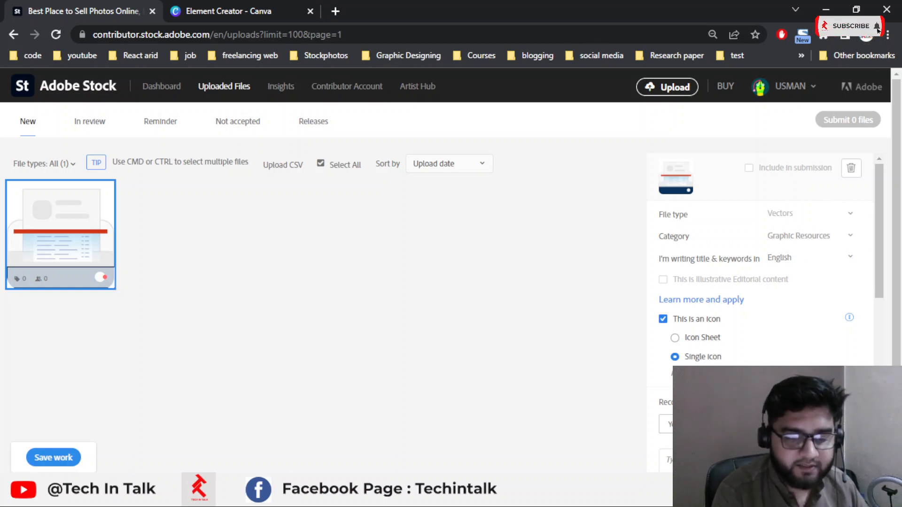
Step: Answer No to recognizable people or property for the Adobe Stock file
key(alt+Tab)
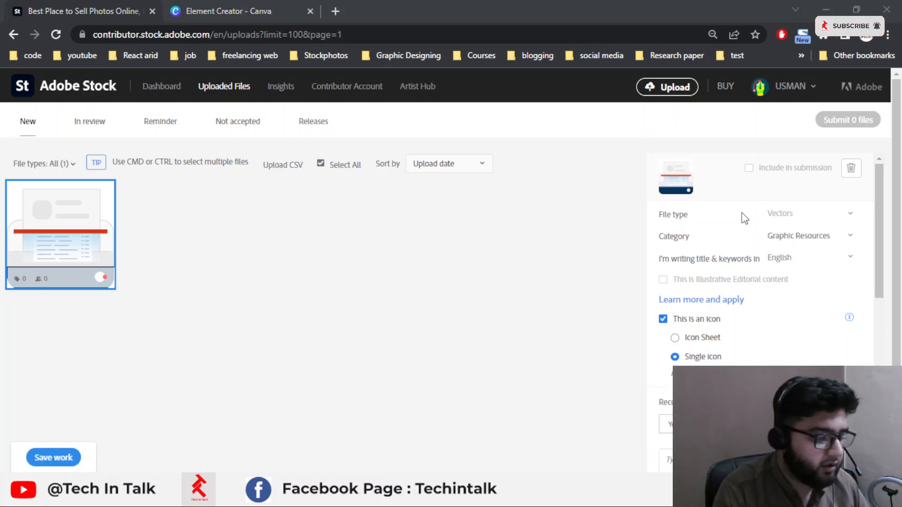
scroll(733, 315, down, 3)
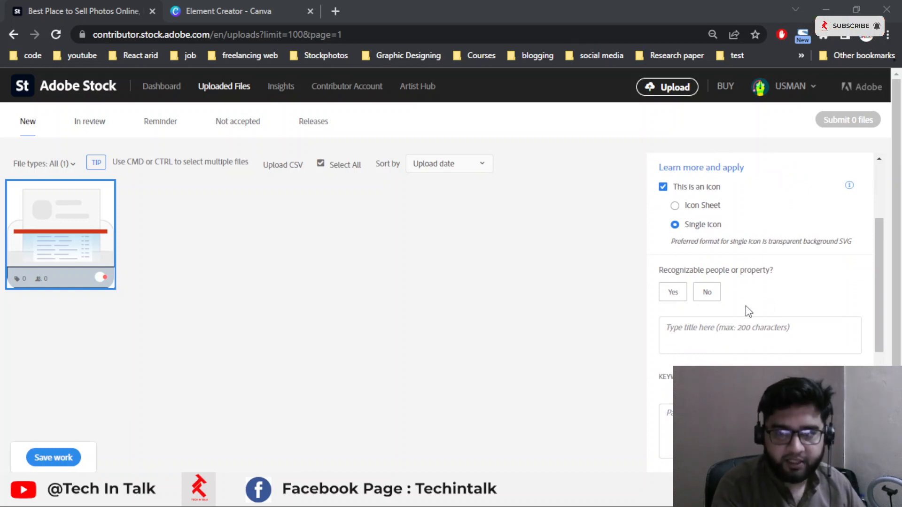
scroll(747, 306, down, 2)
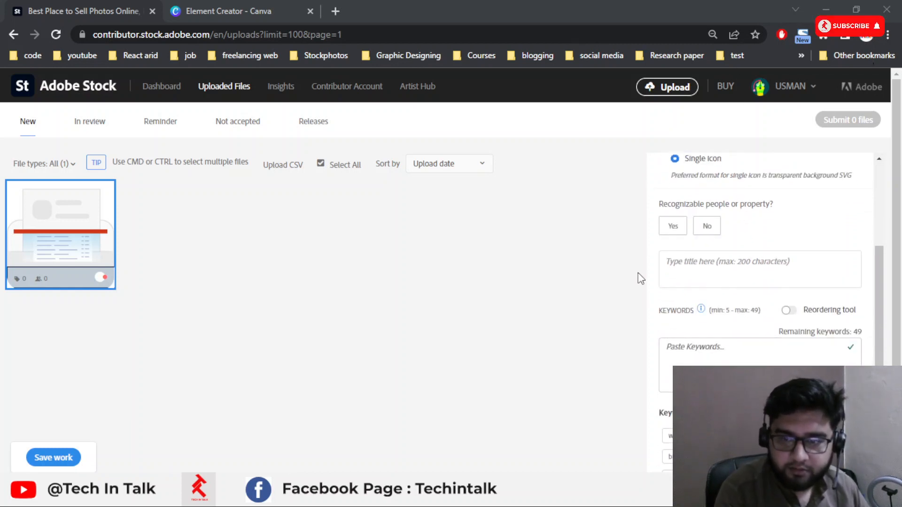
click(707, 227)
Step: Enter text scanner icon as the Adobe Stock file's title
click(707, 262)
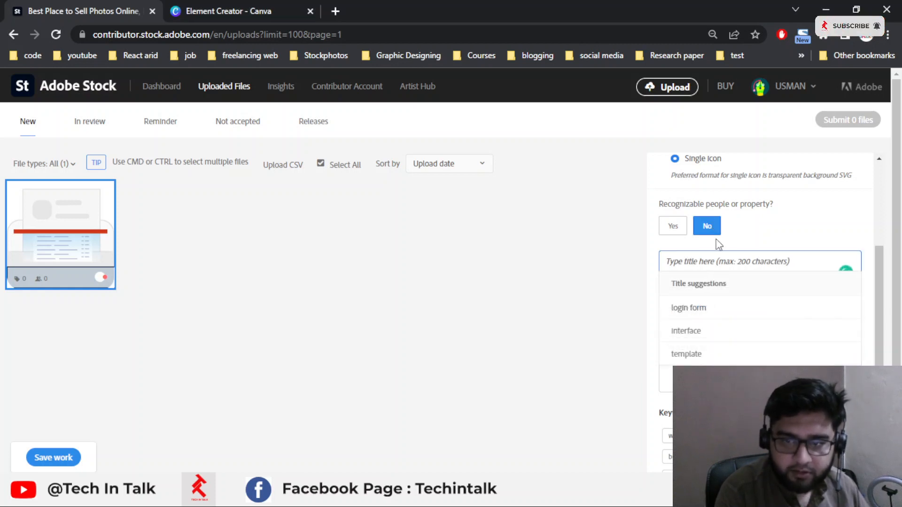
text(text)
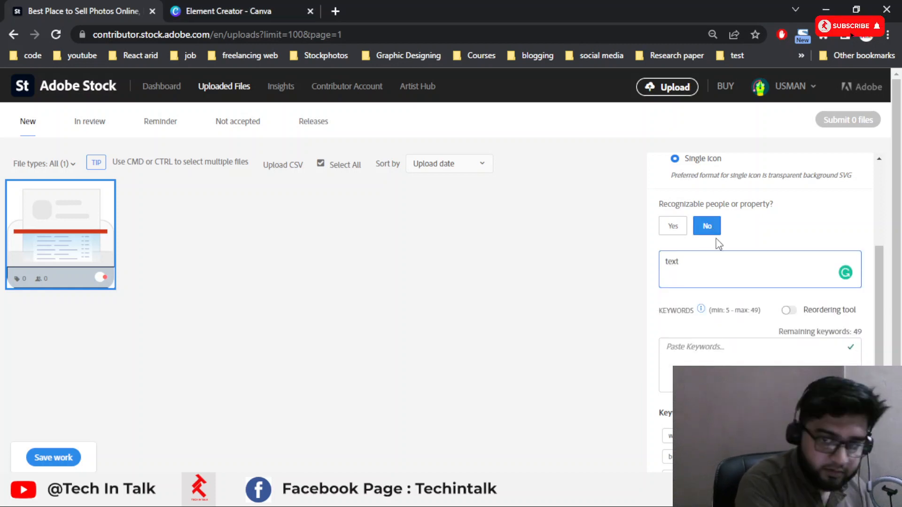
text( sc)
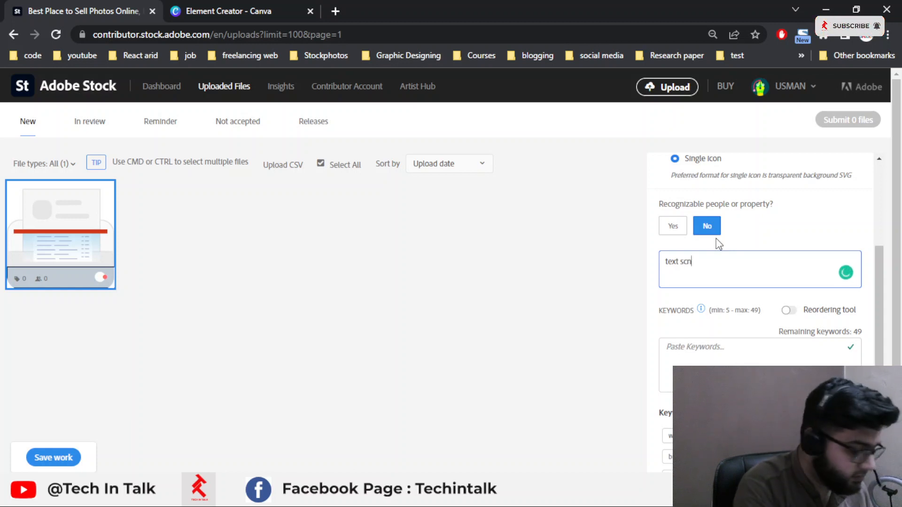
text(ann)
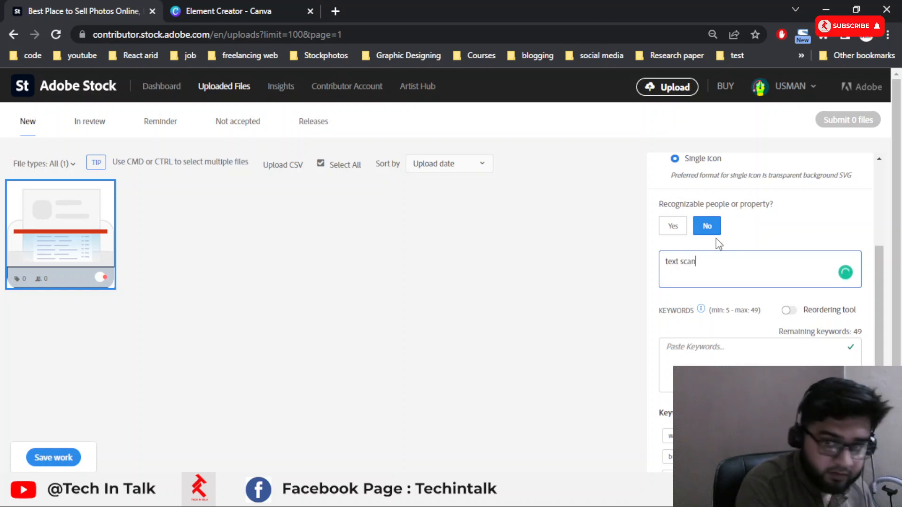
text(er)
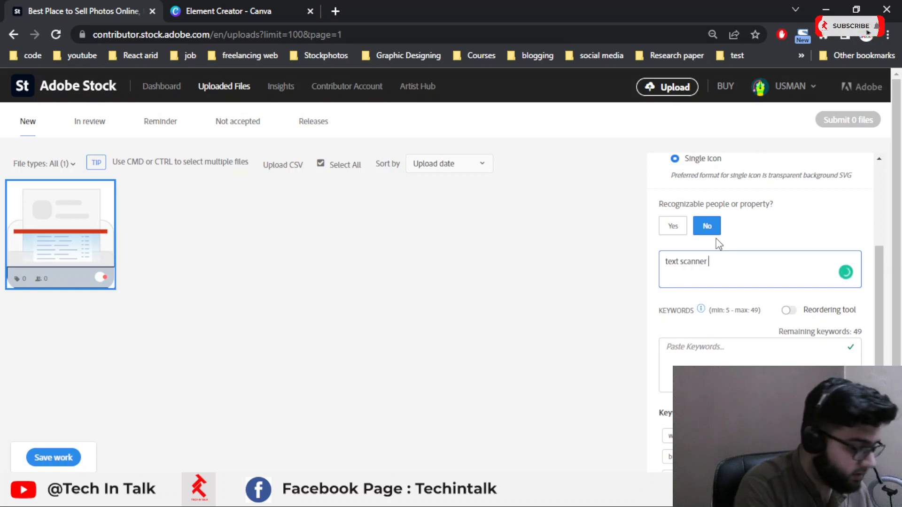
text( icon)
Step: Add all suggested keywords and submit the file to Adobe Stock for review
scroll(733, 161, down, 4)
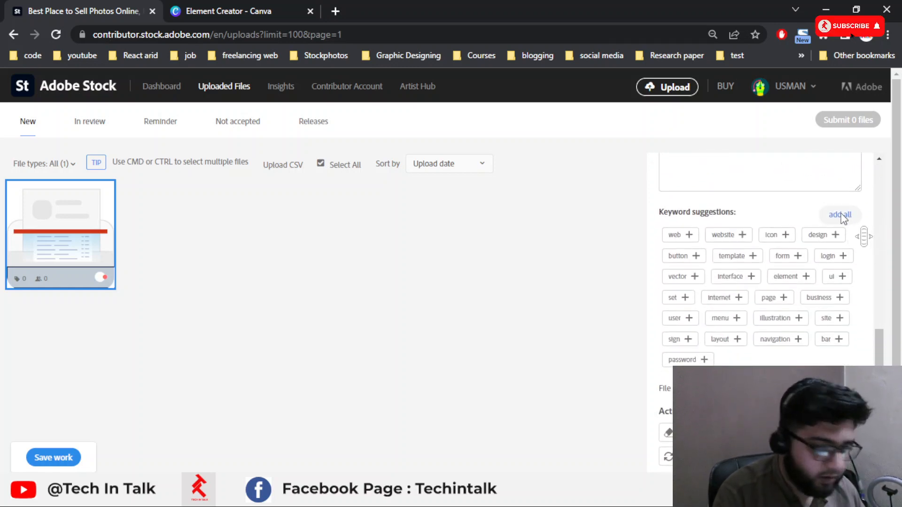
click(841, 215)
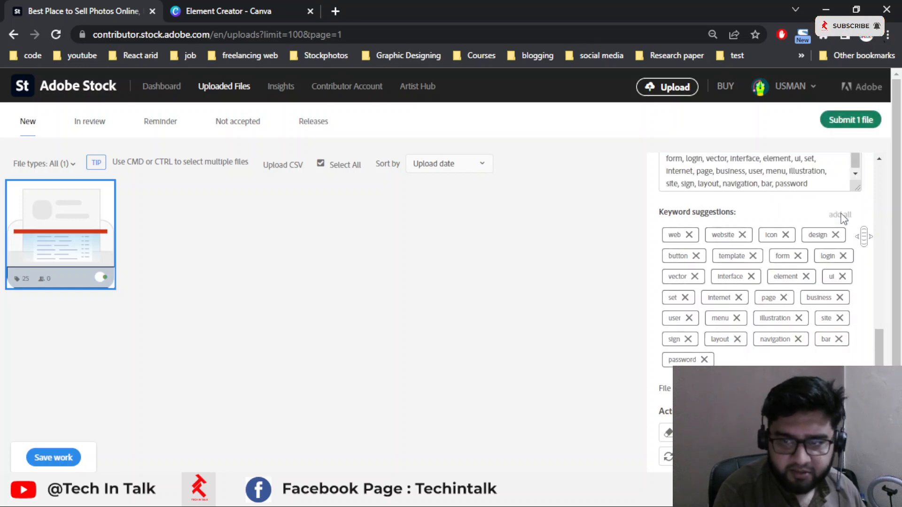
scroll(813, 222, up, 6)
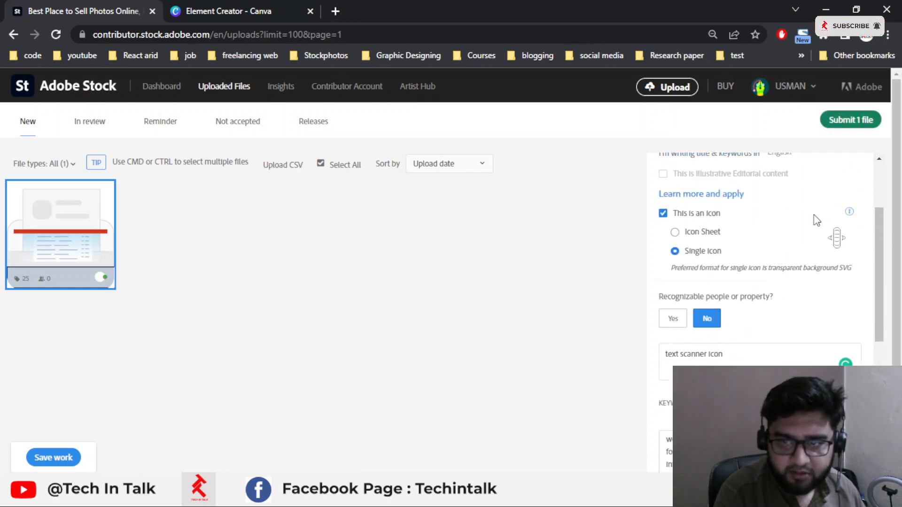
click(845, 123)
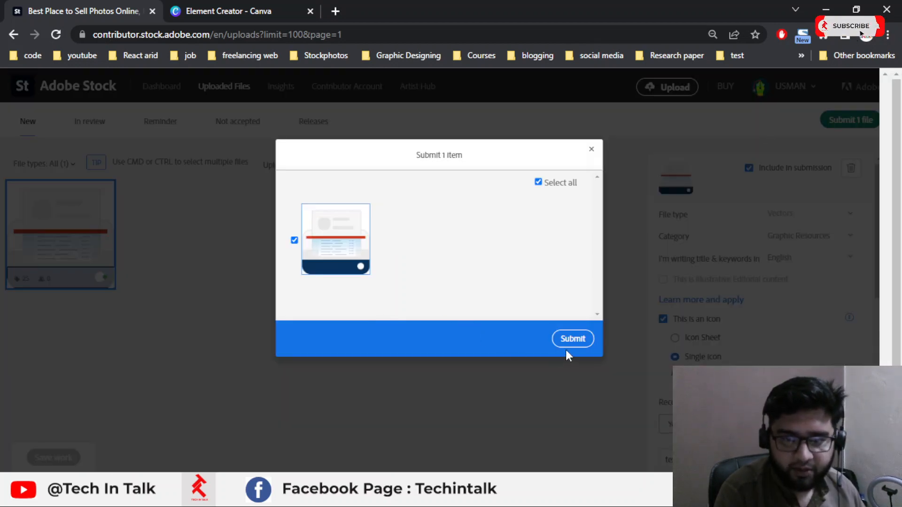
click(569, 344)
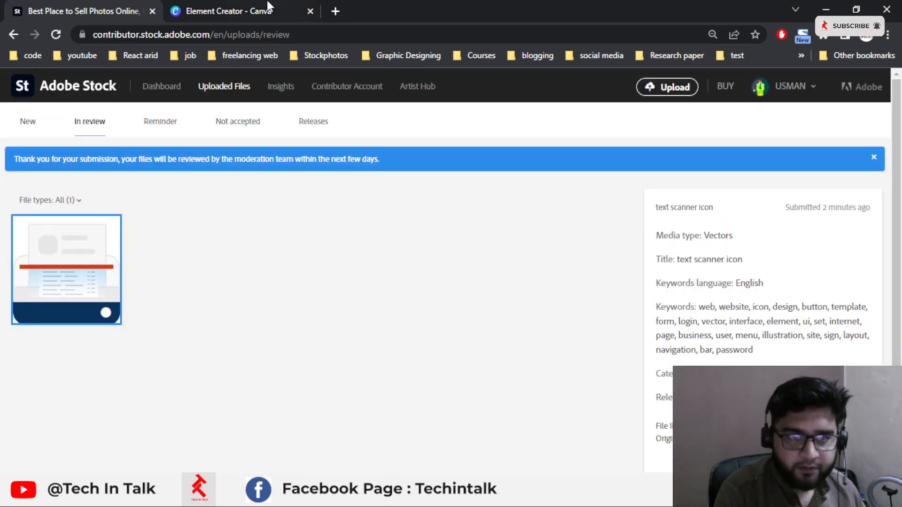
Step: Return to Illustrator and deselect the scanner icon artwork
click(267, 7)
click(128, 6)
click(229, 6)
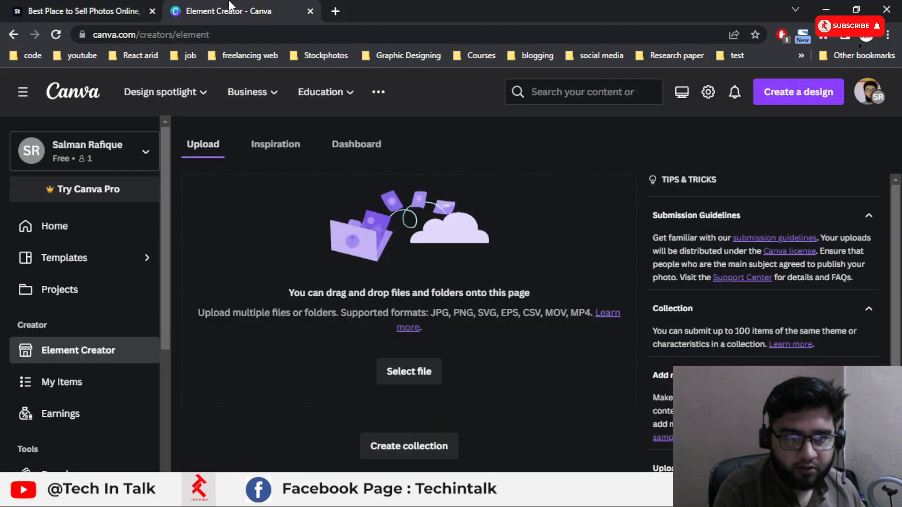
click(126, 6)
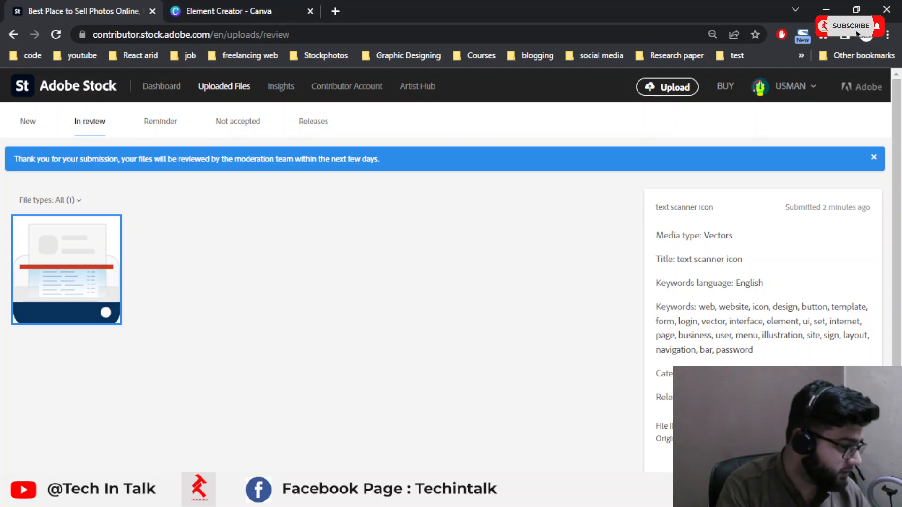
click(143, 497)
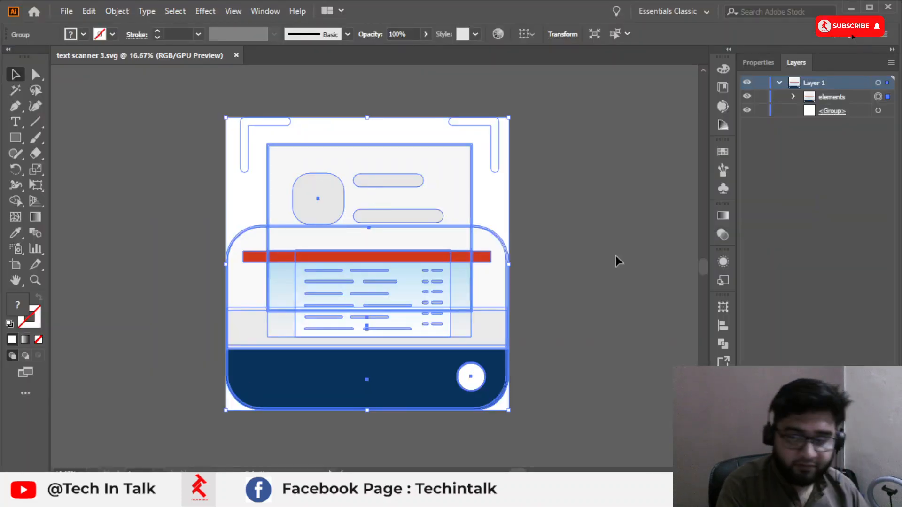
click(562, 226)
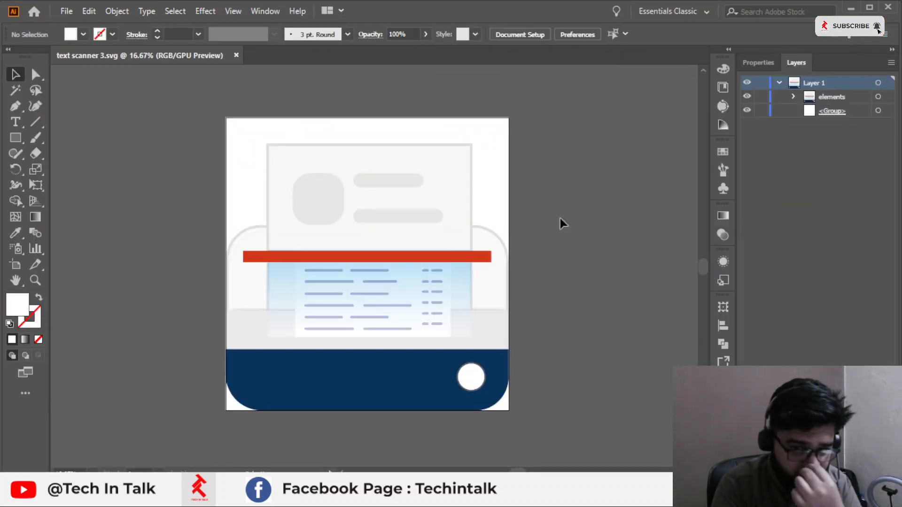